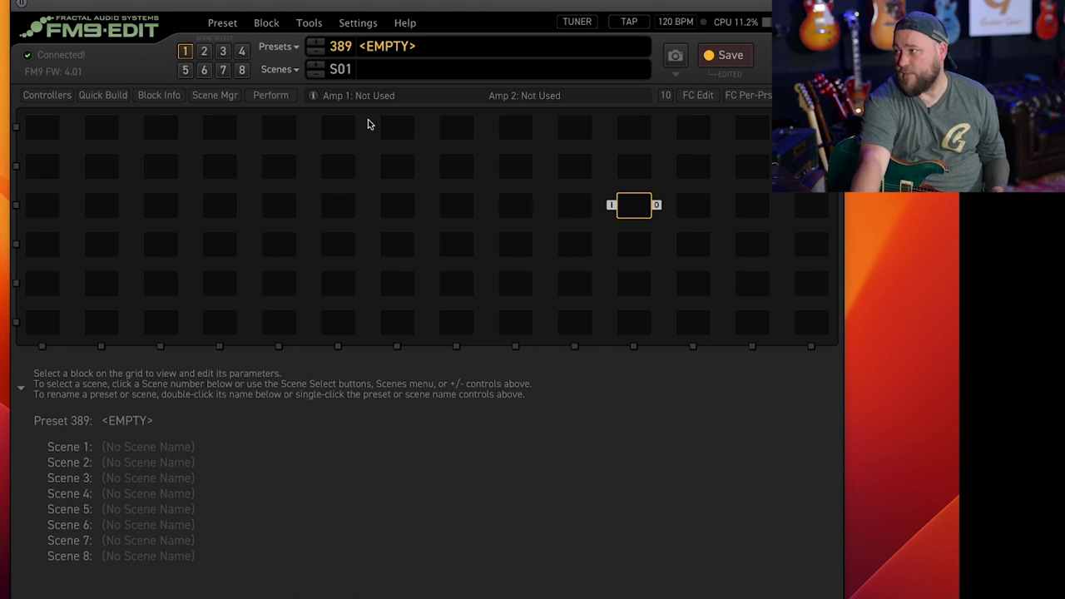
# Glance at the preset list without changing presets, then move the empty slot to column 3 of row 3
pyautogui.click(295, 50)
pyautogui.hscroll(-5, 258, 232)
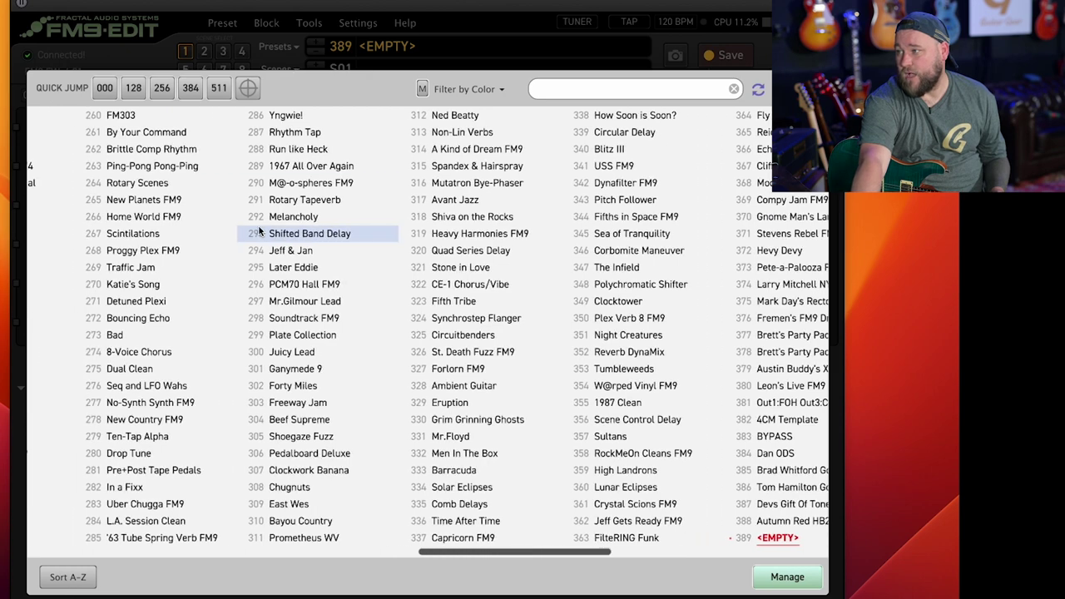
pyautogui.hscroll(-8, 258, 232)
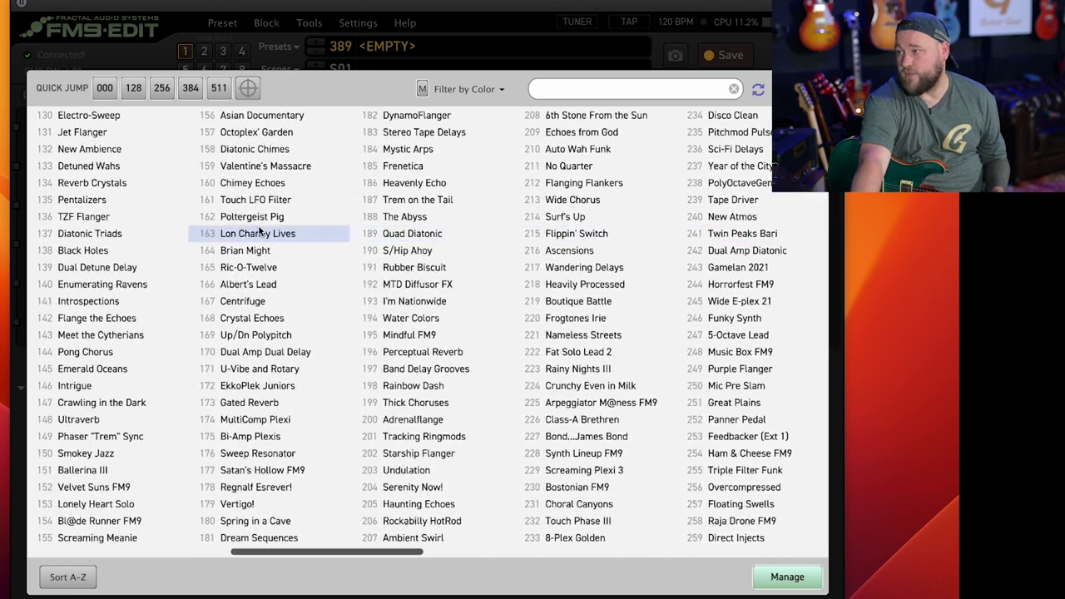
pyautogui.click(474, 51)
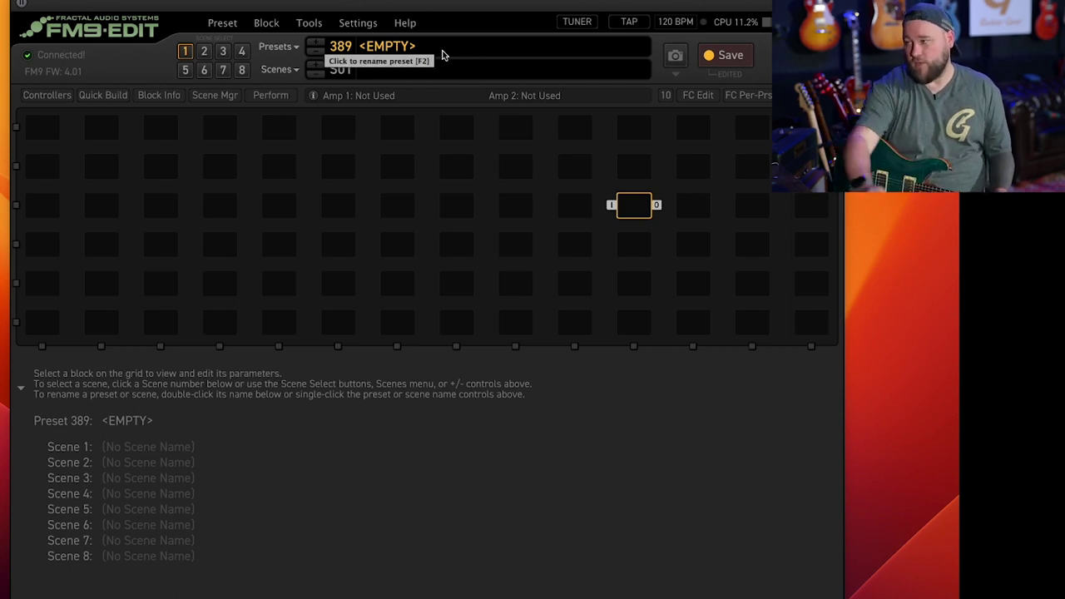
pyautogui.moveTo(634, 207); pyautogui.dragTo(219, 210)
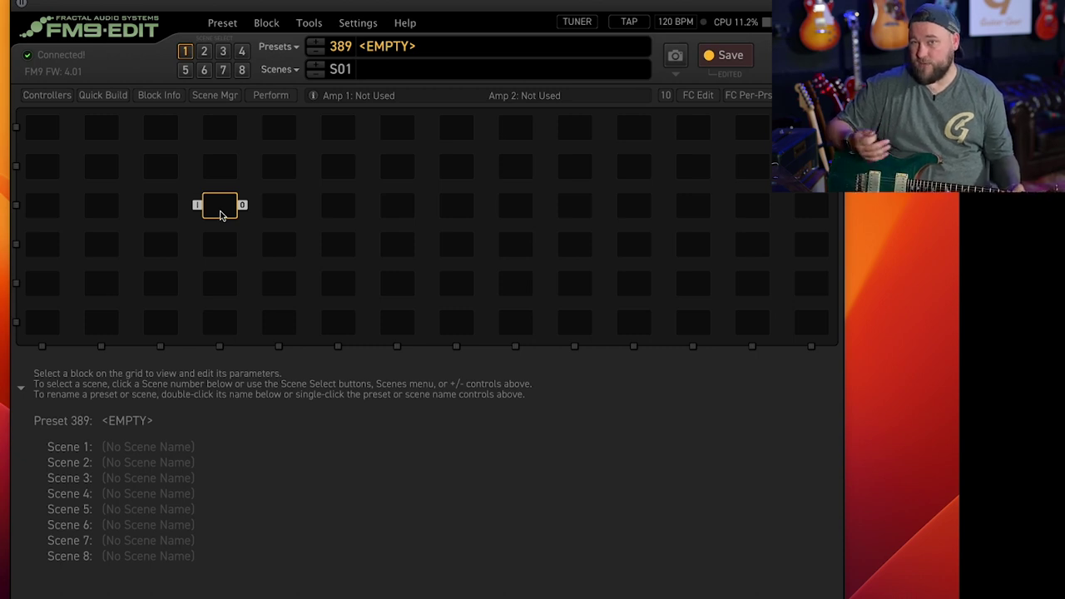
pyautogui.moveTo(221, 211); pyautogui.dragTo(154, 215)
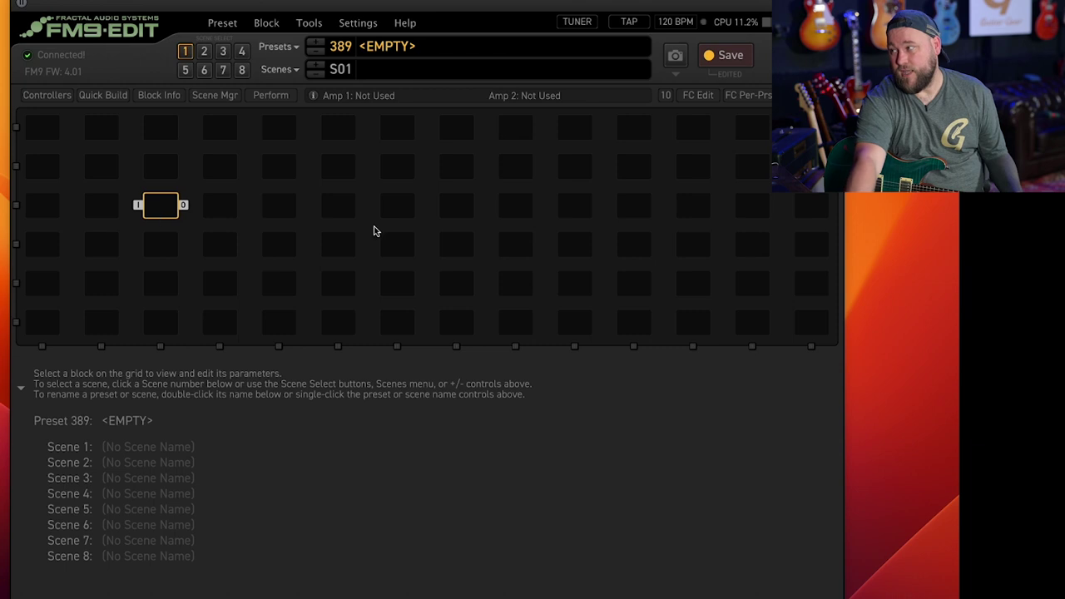
# Place an Input 1 block in the second cell of row 3
pyautogui.rightClick(168, 208)
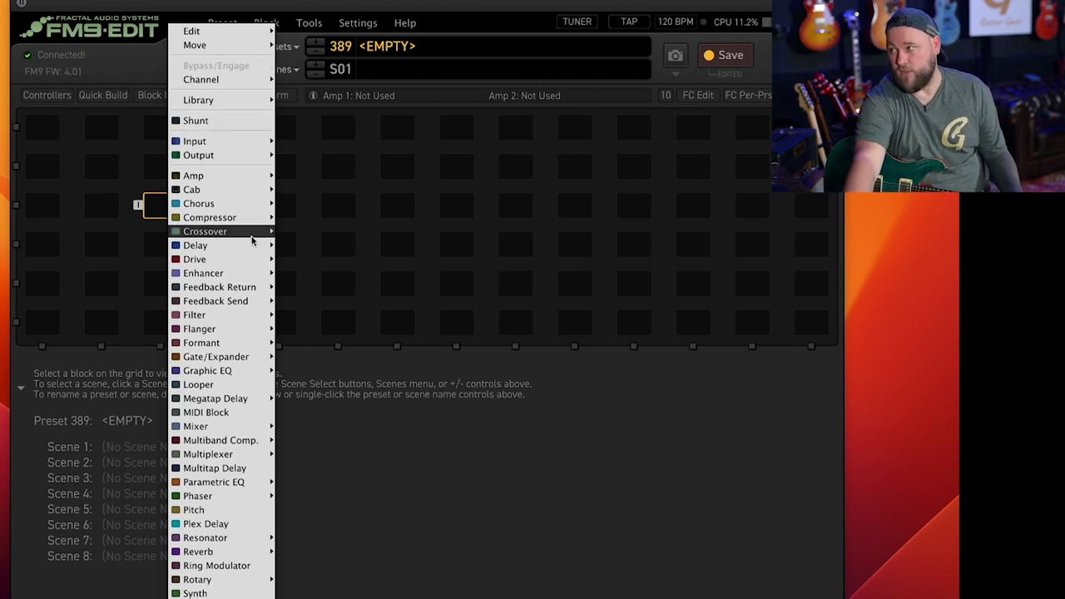
pyautogui.click(105, 137)
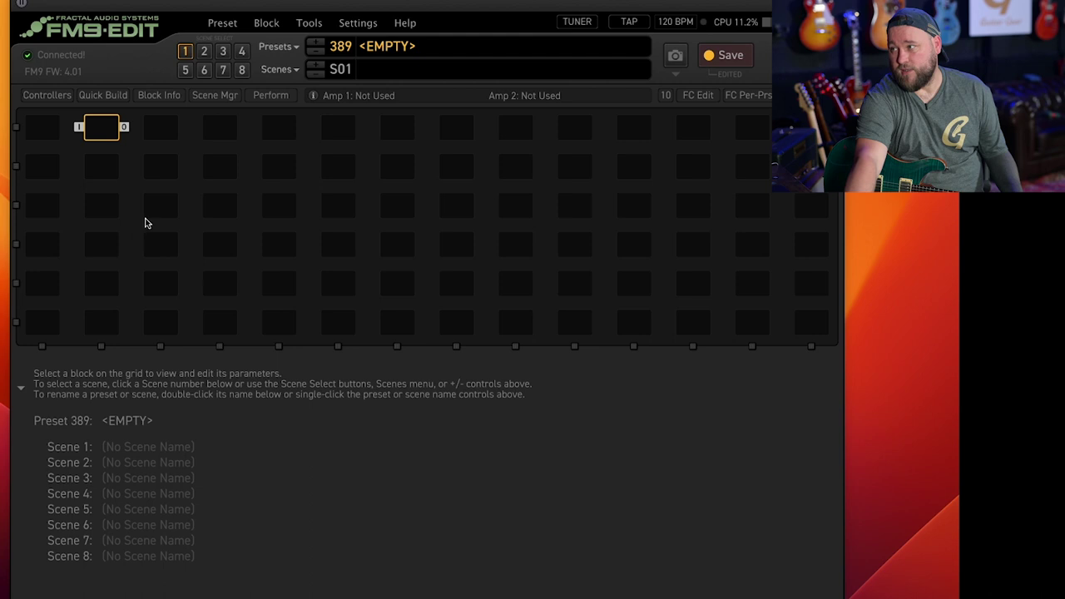
pyautogui.click(102, 207)
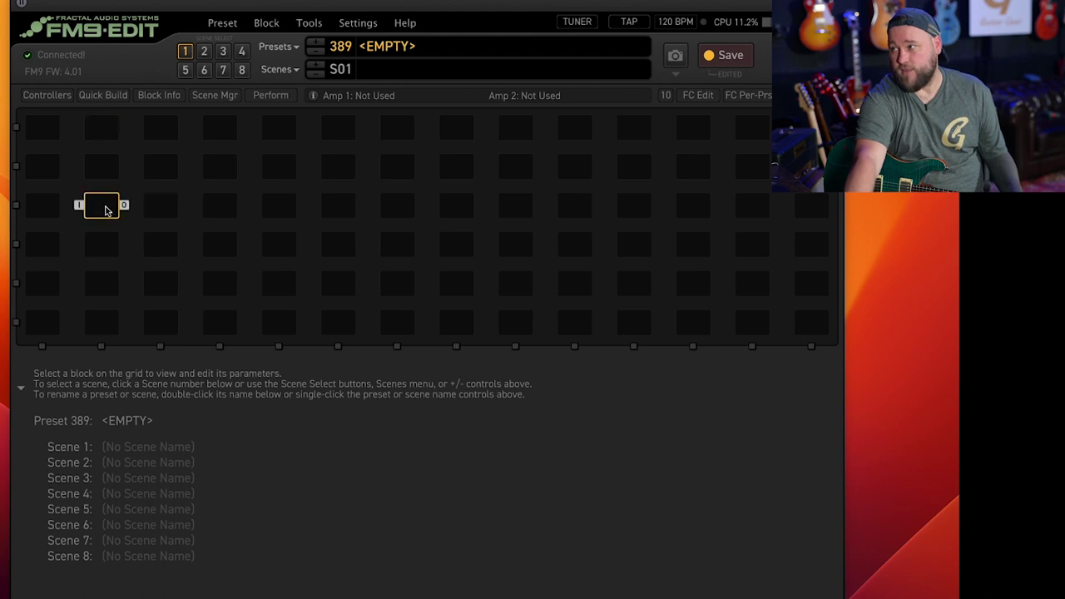
pyautogui.click(103, 95)
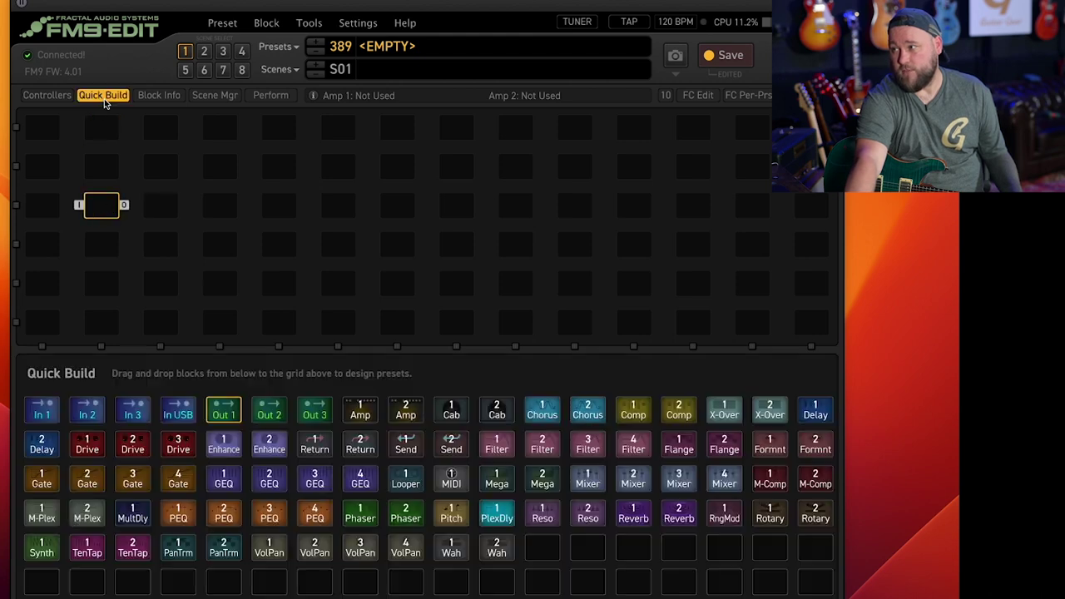
pyautogui.rightClick(103, 213)
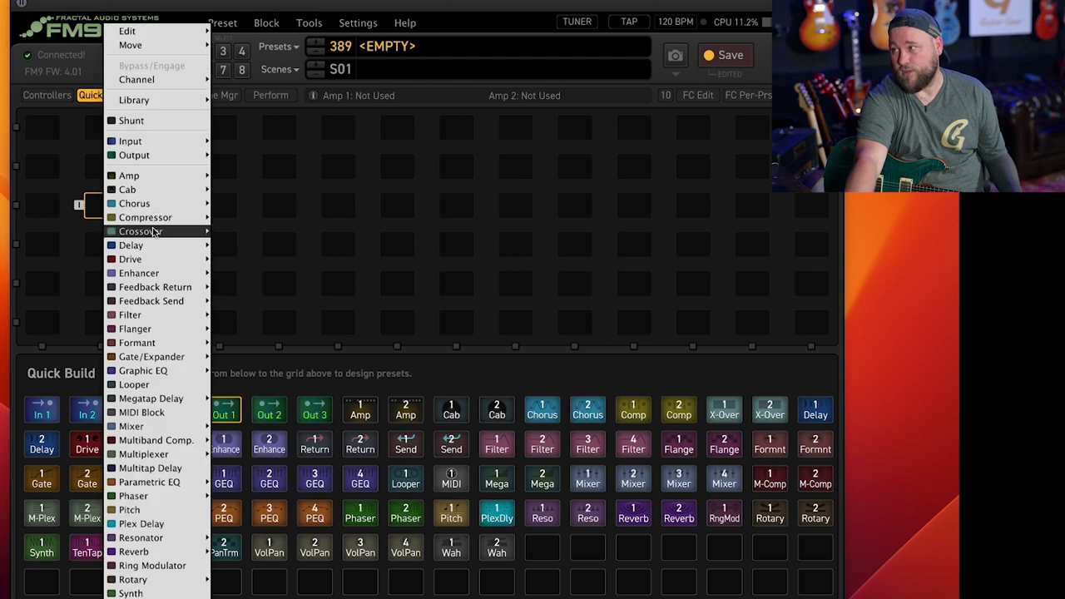
pyautogui.moveTo(152, 140)
pyautogui.click(225, 142)
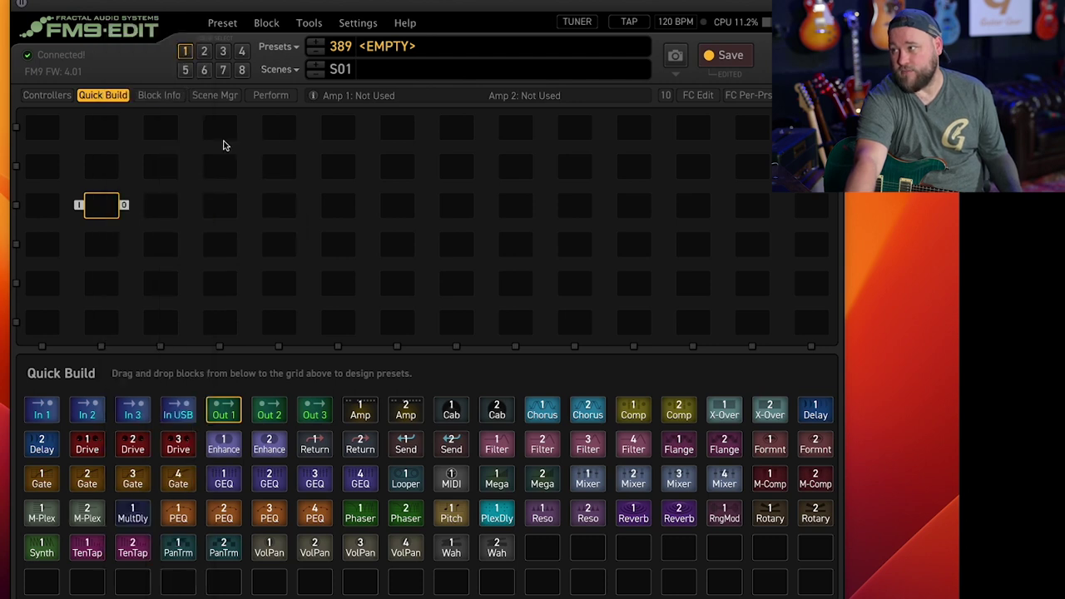
# Place an Output 1 block in an empty cell near the right end of row 3
pyautogui.click(698, 214)
pyautogui.rightClick(699, 214)
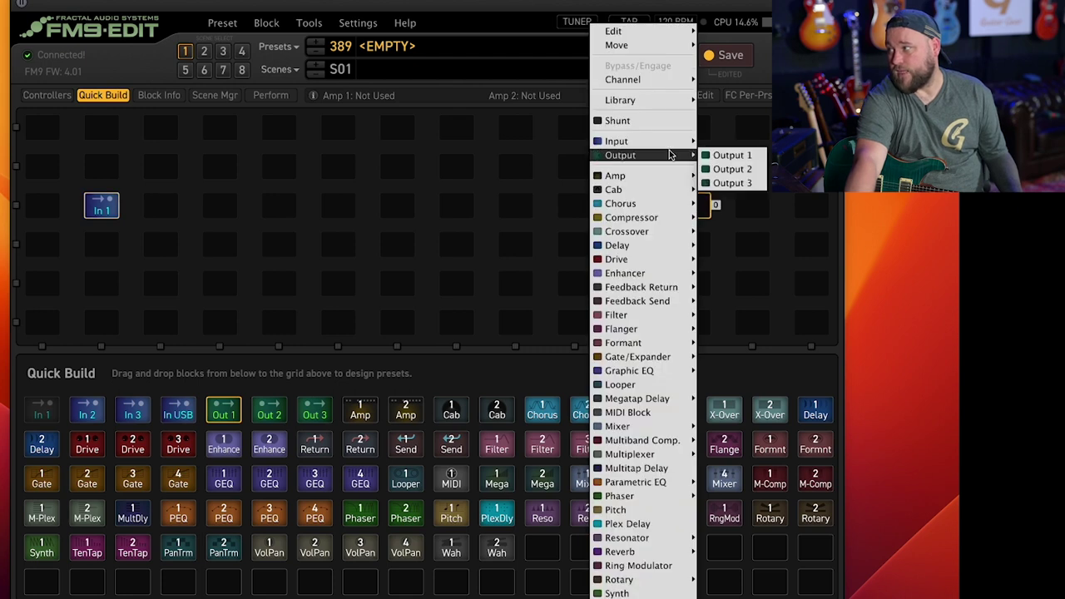
pyautogui.moveTo(675, 161)
pyautogui.click(731, 155)
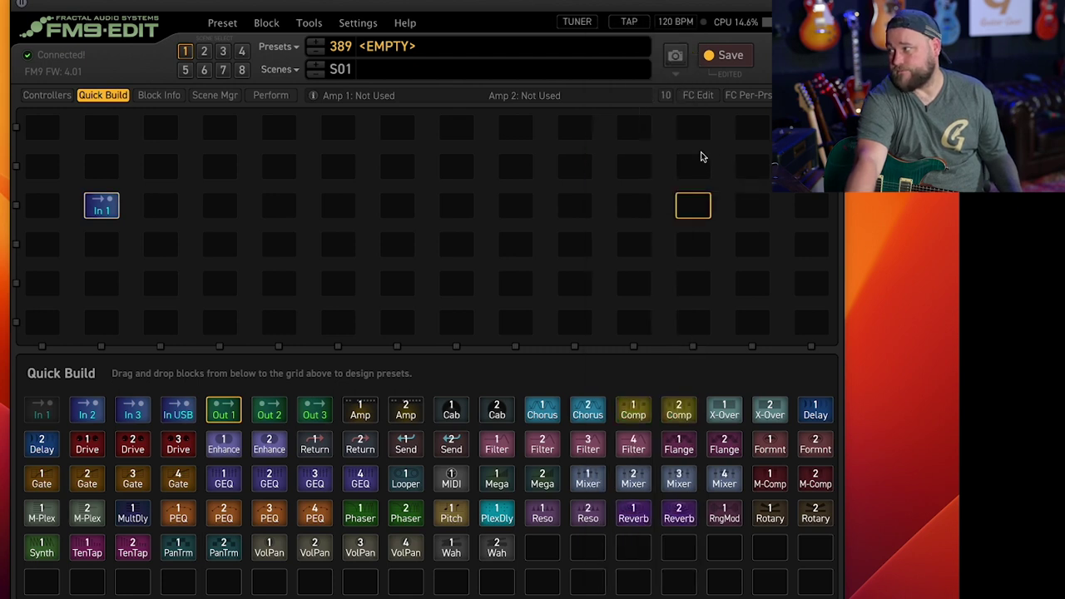
pyautogui.click(96, 96)
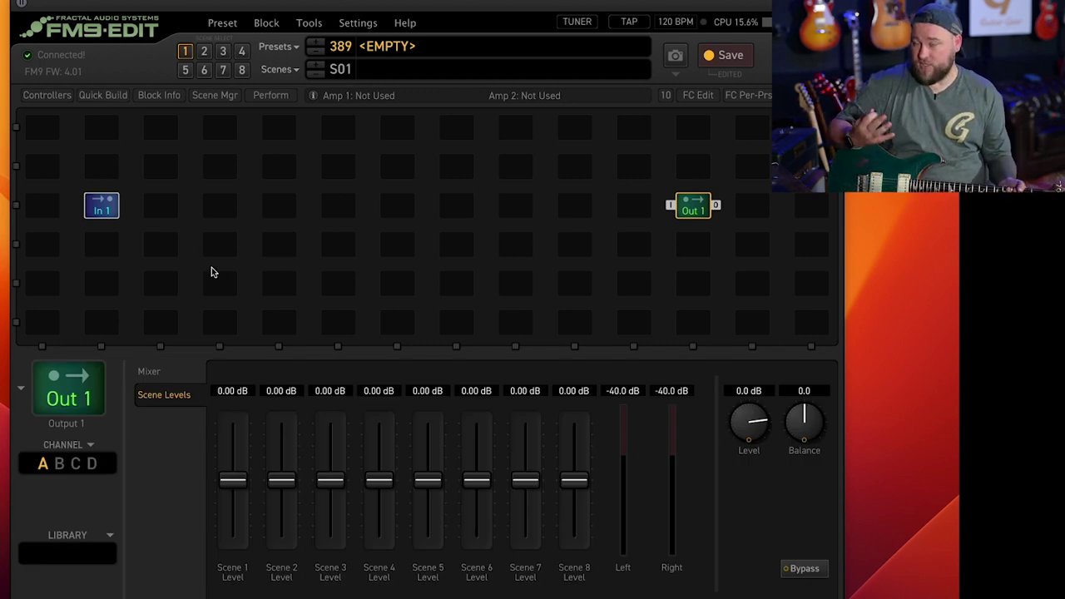
# Cable In 1's output across row 3 to Out 1's input
pyautogui.click(113, 209)
pyautogui.moveTo(123, 209); pyautogui.dragTo(672, 210)
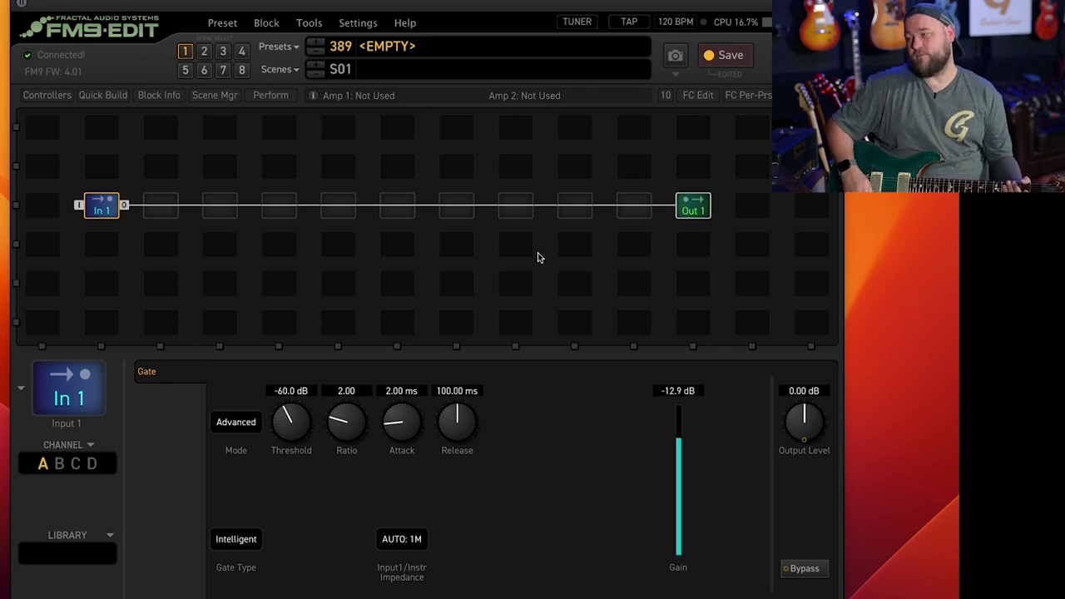
# Insert an Amp 1 block (5F1 Tweed) mid-chain and set it to channel A
pyautogui.click(343, 209)
pyautogui.rightClick(343, 208)
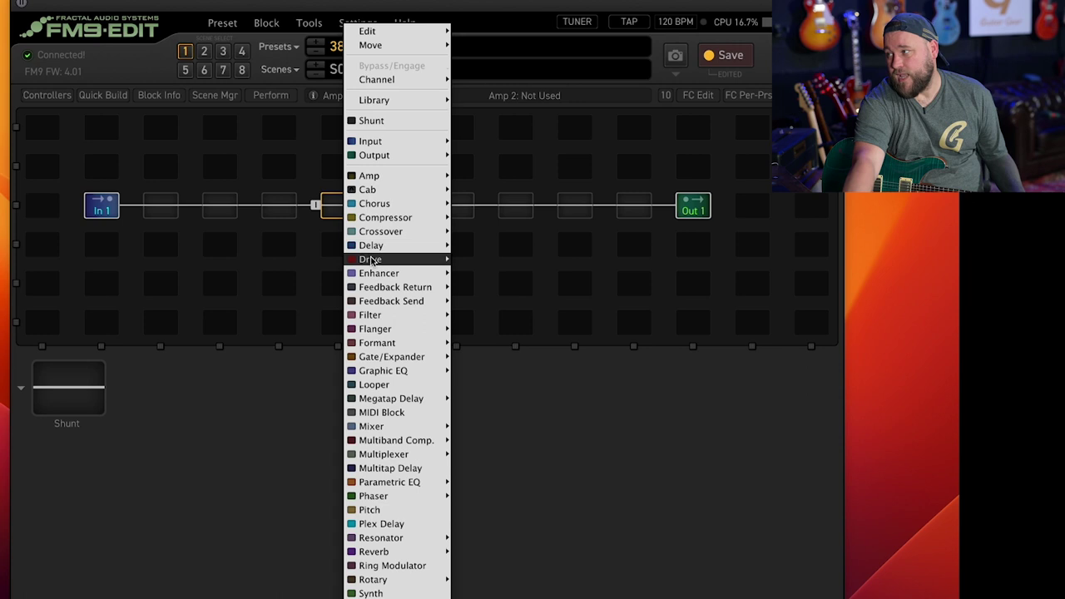
pyautogui.moveTo(436, 177)
pyautogui.click(481, 175)
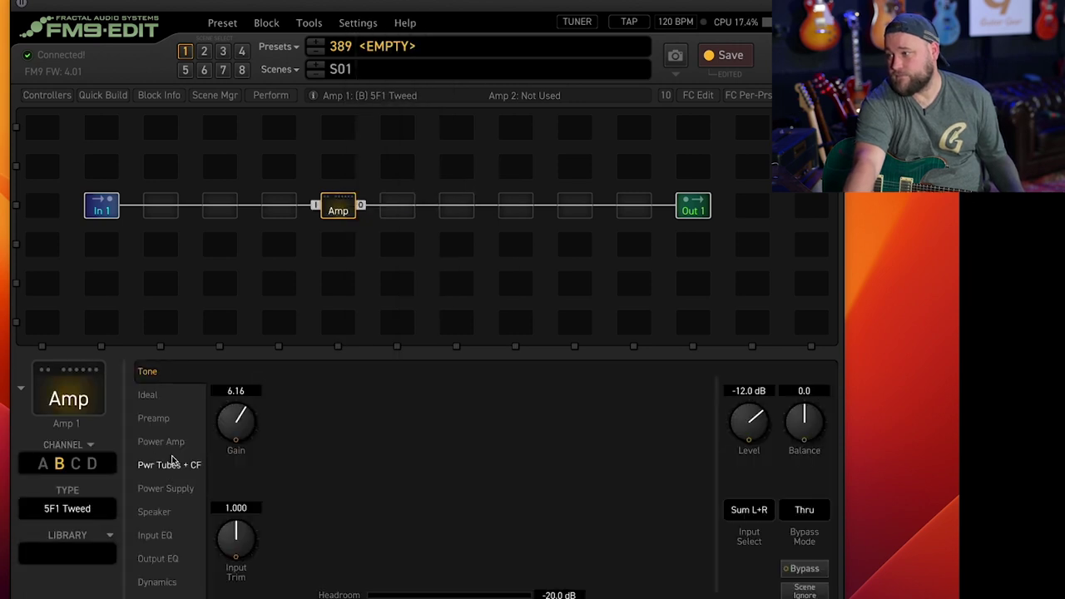
pyautogui.click(44, 464)
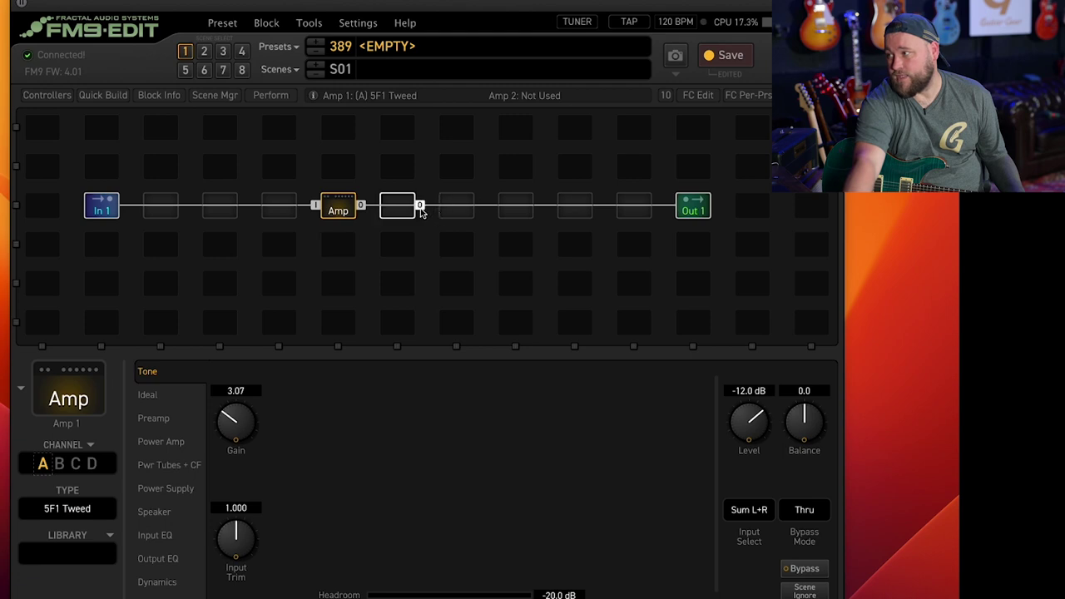
# Insert a Cab block after the amp on channel A, then review both blocks' settings
pyautogui.click(457, 206)
pyautogui.rightClick(463, 207)
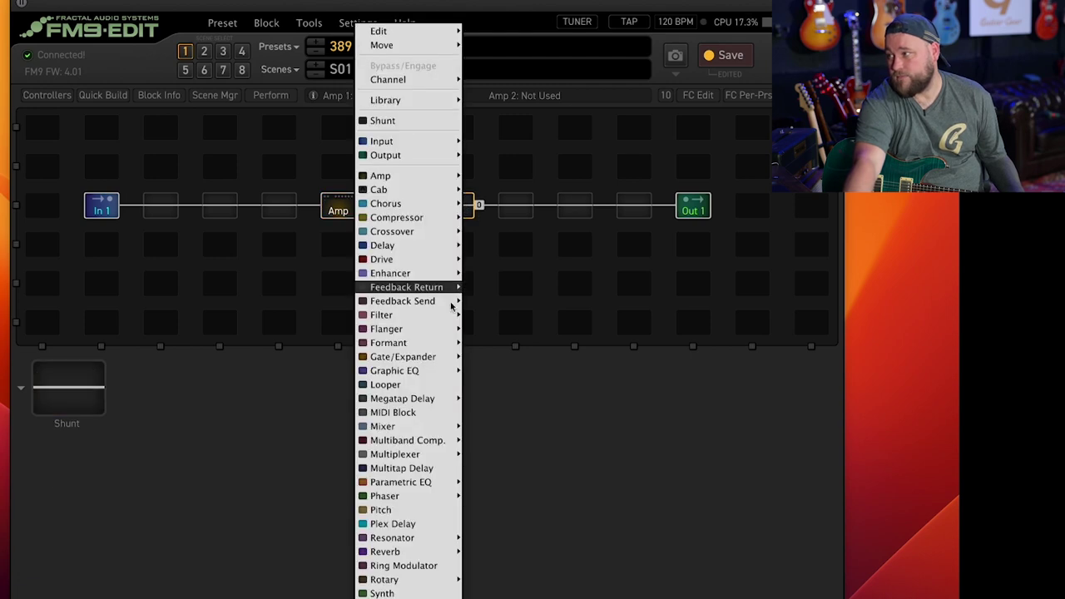
pyautogui.click(482, 199)
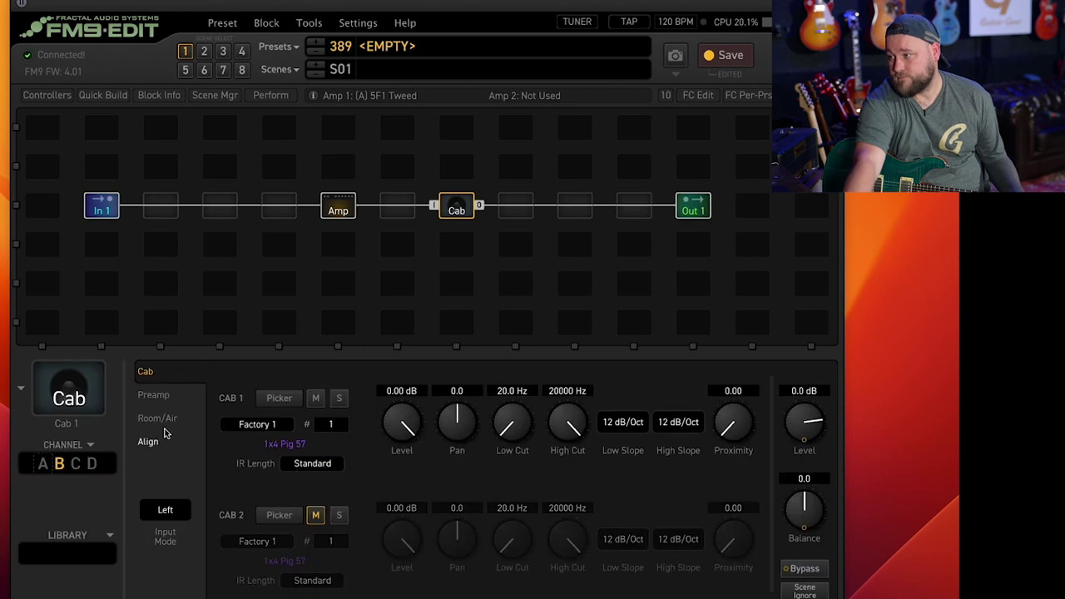
pyautogui.click(44, 463)
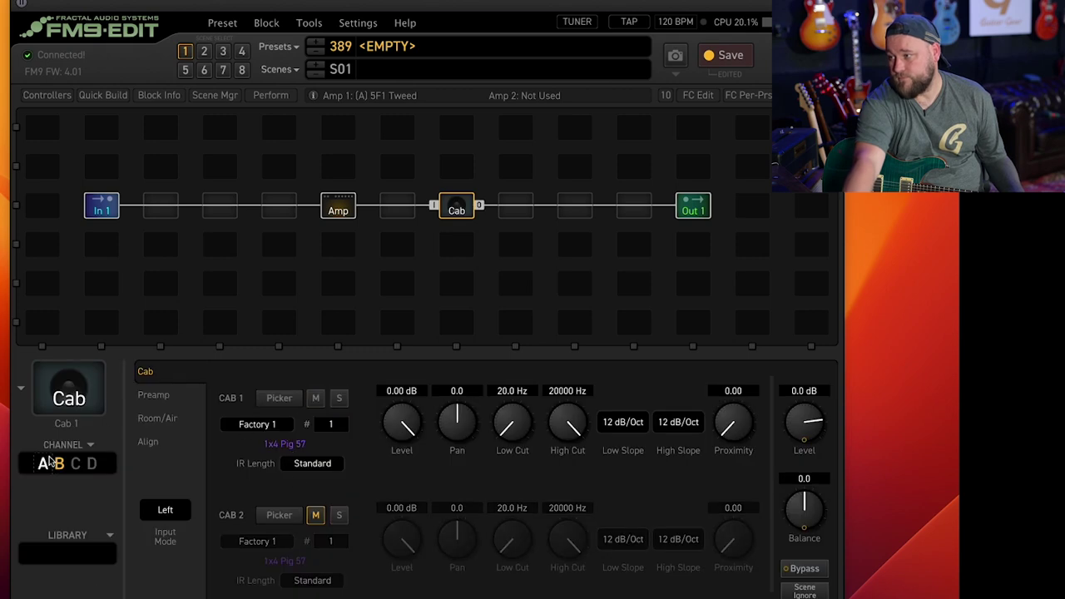
pyautogui.click(337, 211)
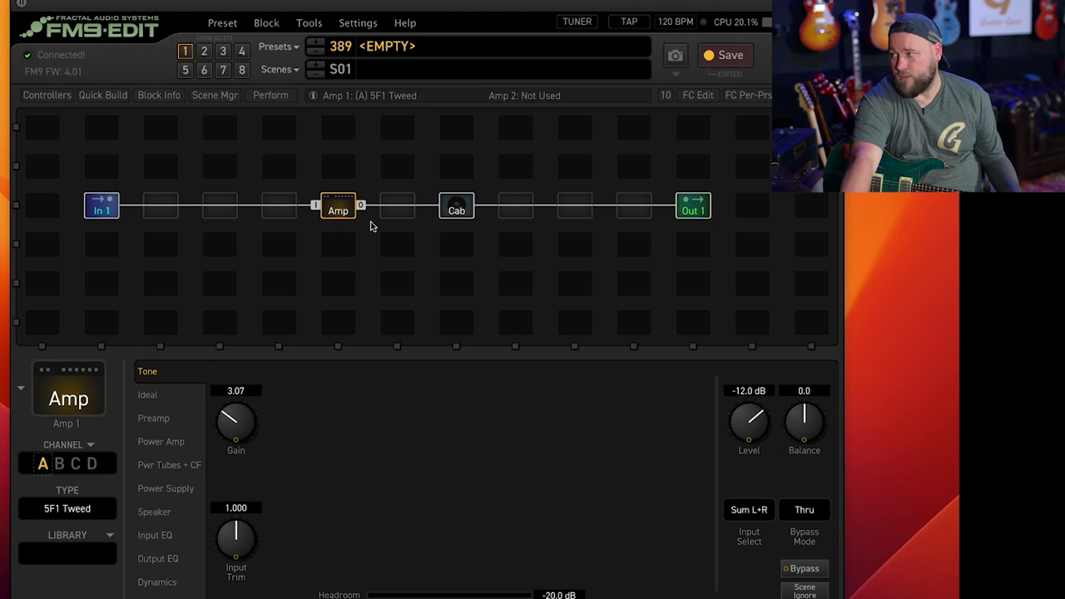
pyautogui.click(450, 214)
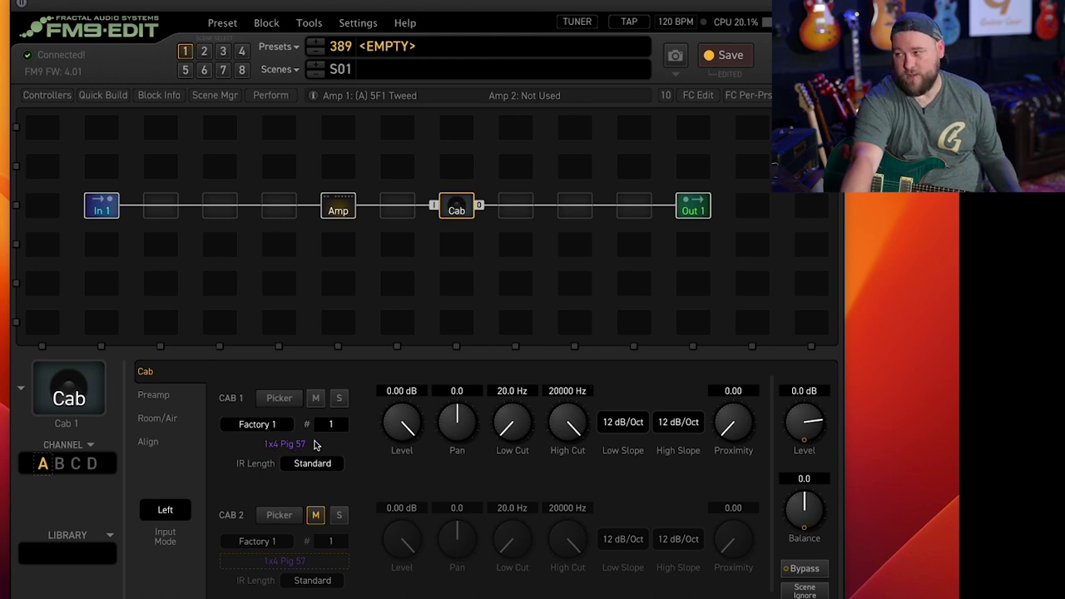
pyautogui.click(339, 210)
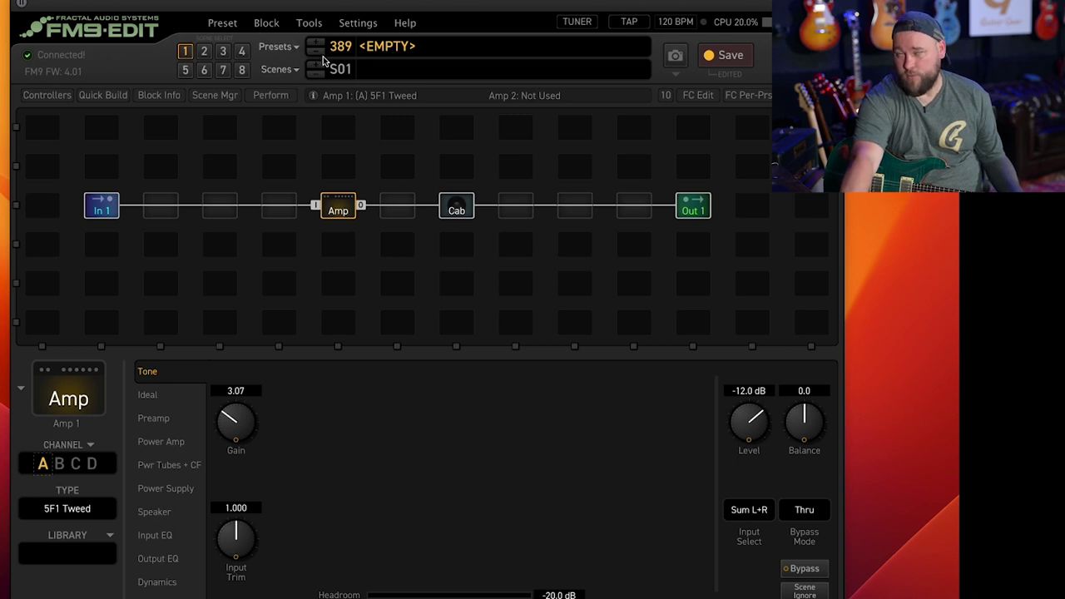
# Replace the <EMPTY> preset name with 'GT'
pyautogui.doubleClick(389, 49)
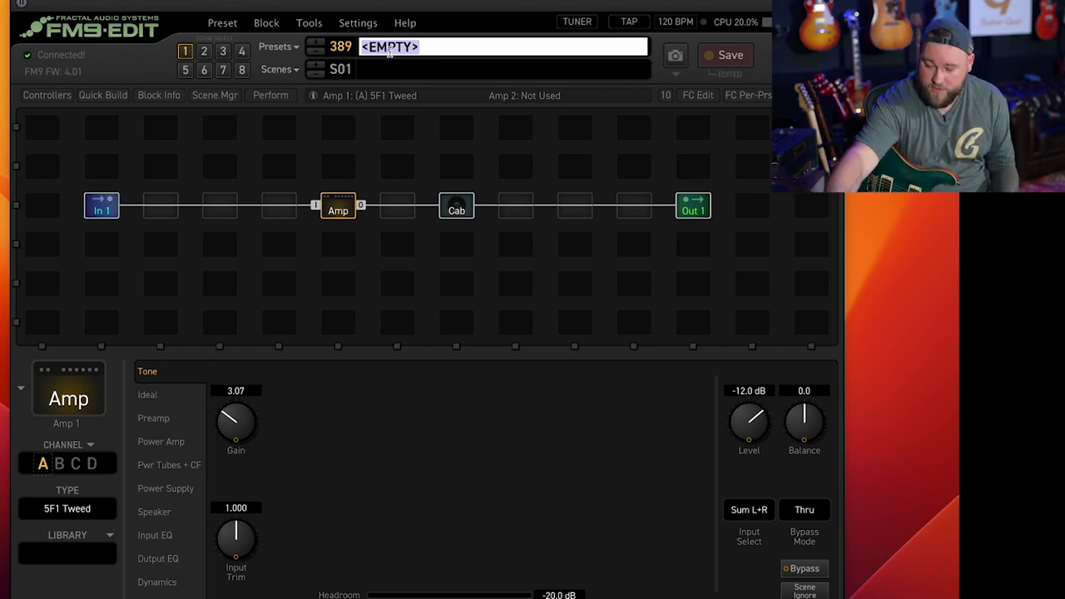
pyautogui.write('GT')
pyautogui.press('Return')
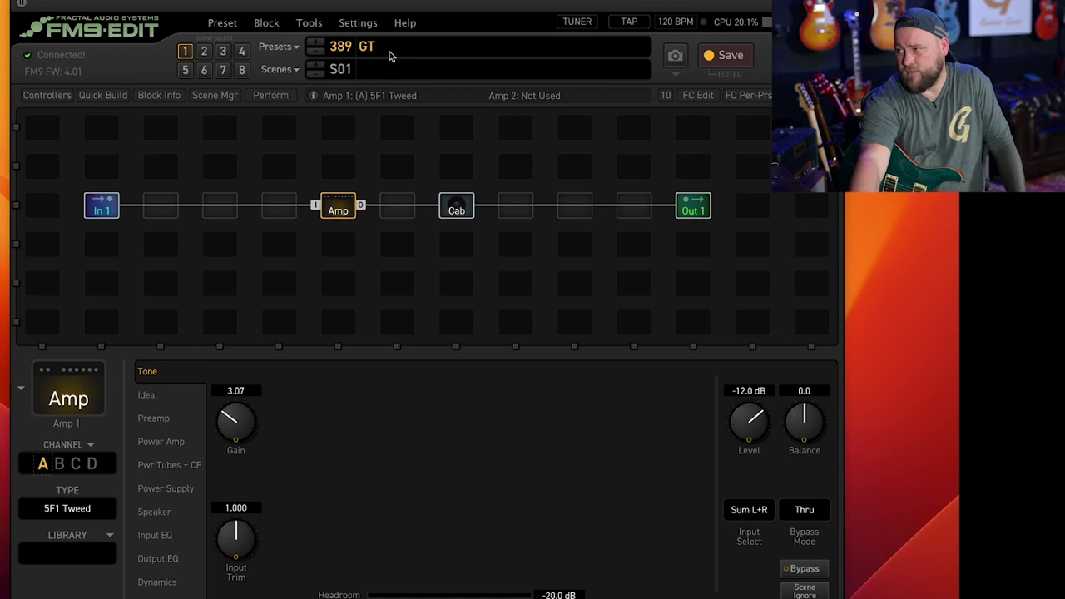
# Give scene S01 the name 'CLEAN', leaving the current scene selection unchanged
pyautogui.click(291, 72)
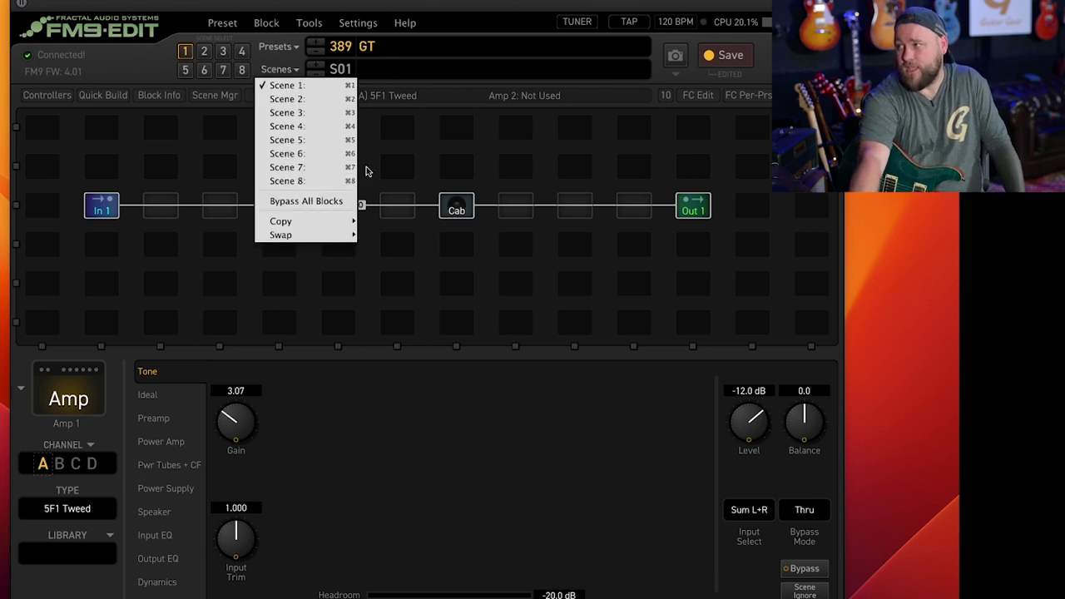
pyautogui.click(296, 73)
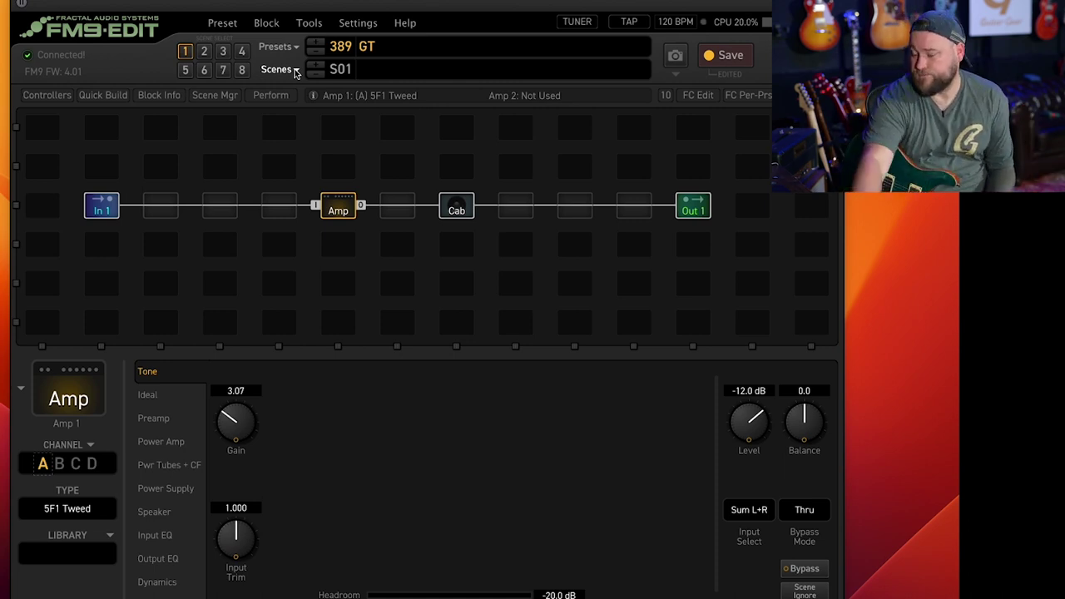
pyautogui.click(384, 78)
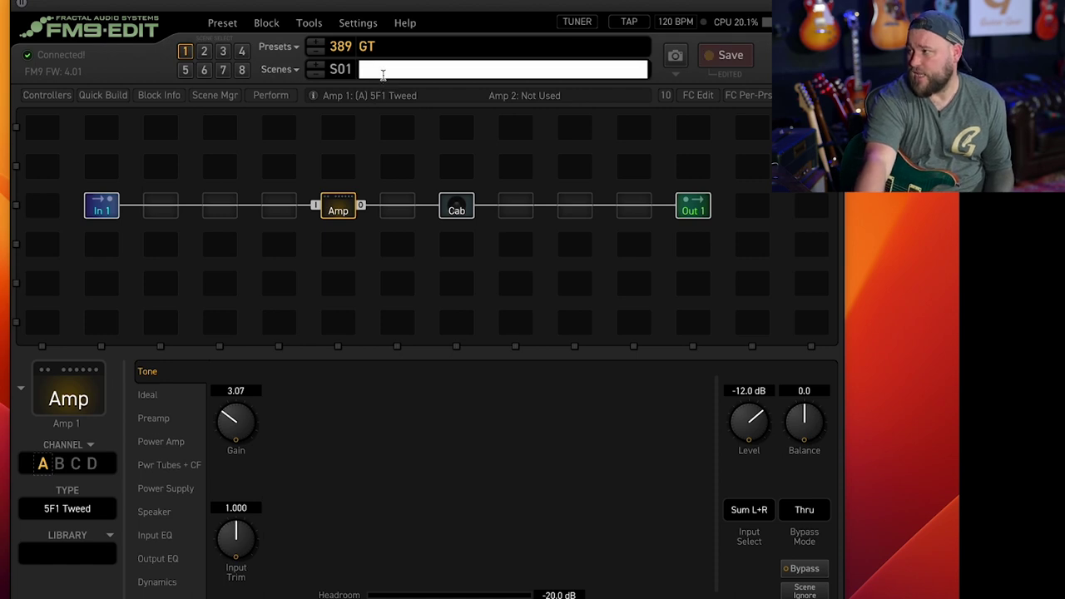
pyautogui.write('CLEAN')
pyautogui.press('Return')
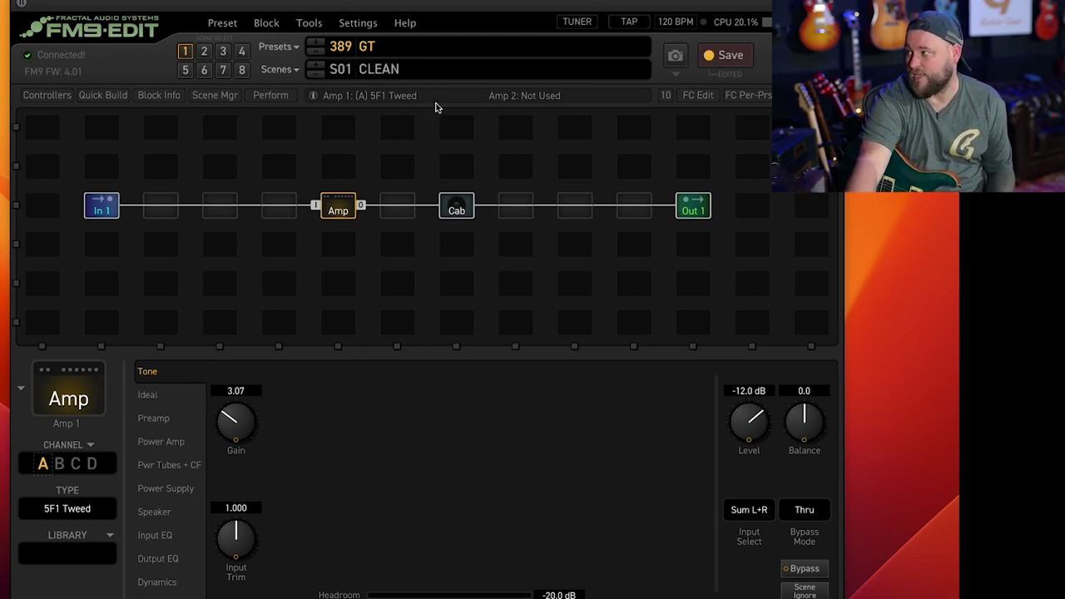
# Switch the Amp block's type from 5F1 Tweed to the Double Verb Vibrato model
pyautogui.click(457, 210)
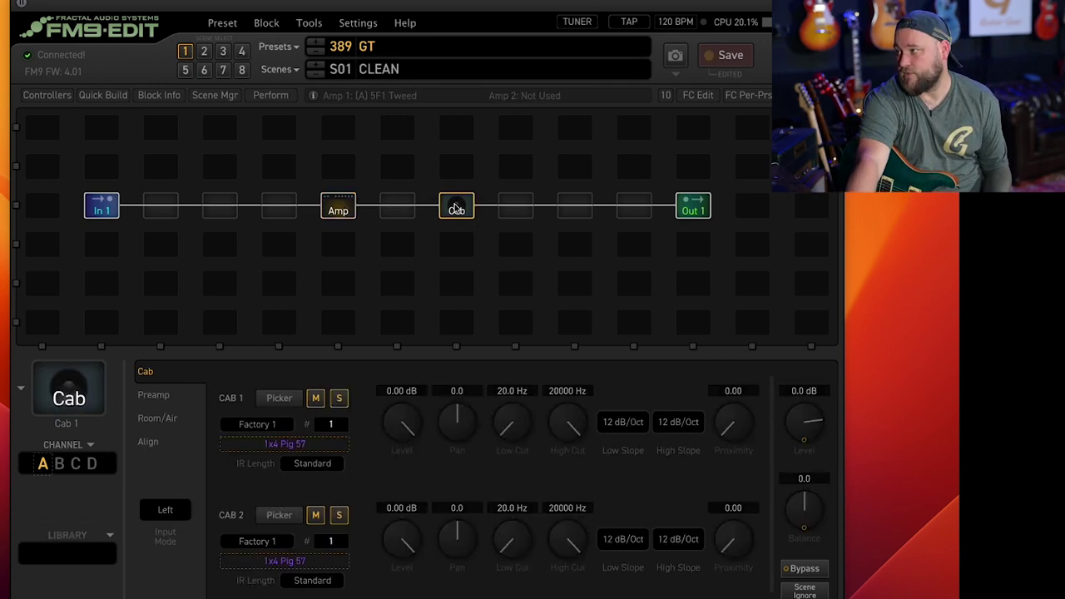
pyautogui.click(341, 212)
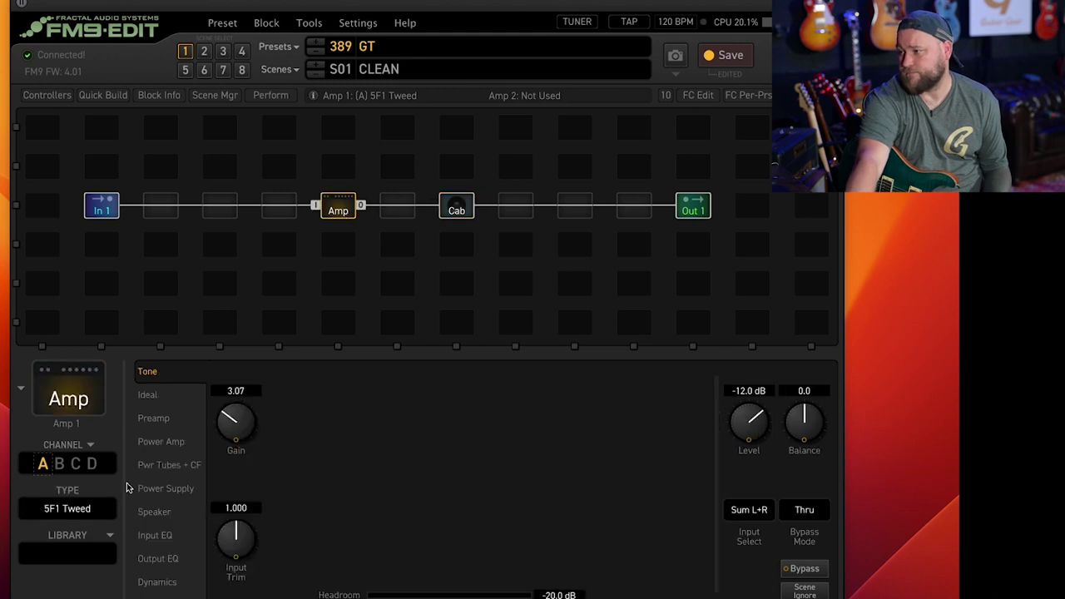
pyautogui.click(70, 511)
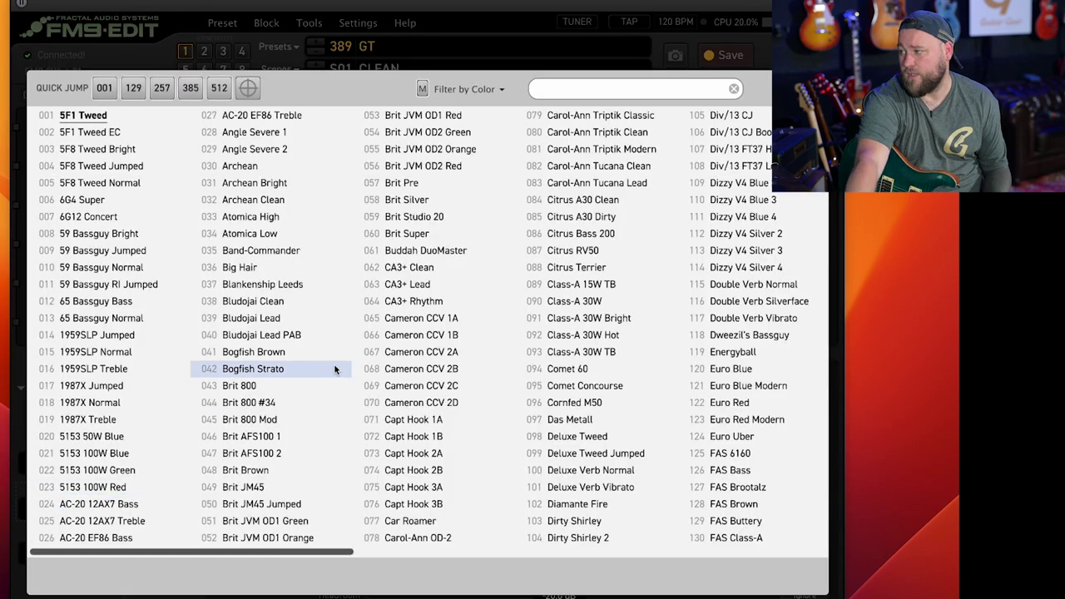
pyautogui.hscroll(3, 334, 368)
pyautogui.hscroll(8, 334, 368)
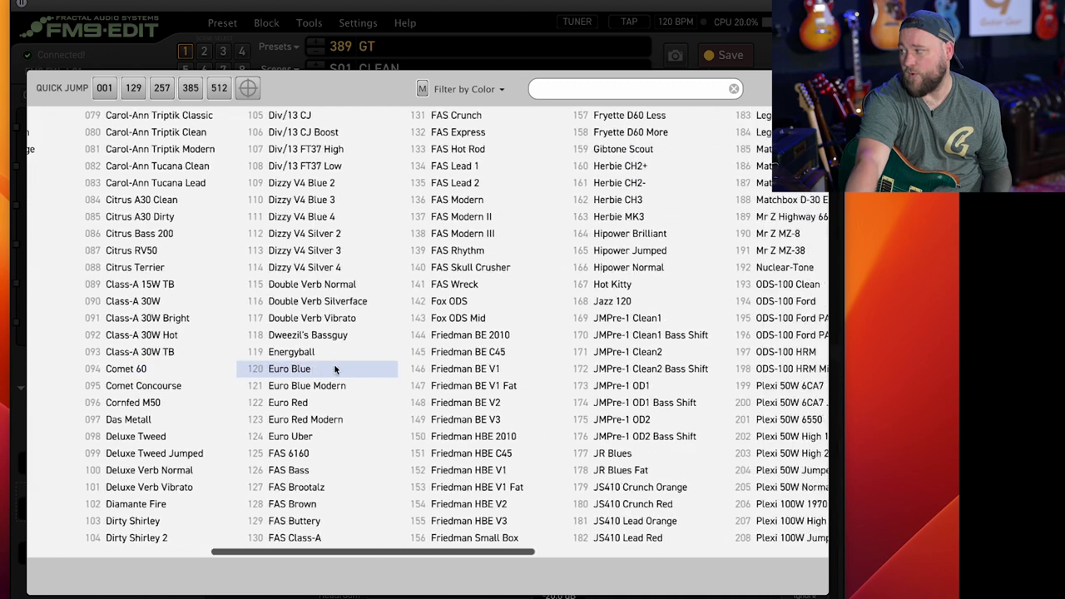
pyautogui.hscroll(2, 334, 369)
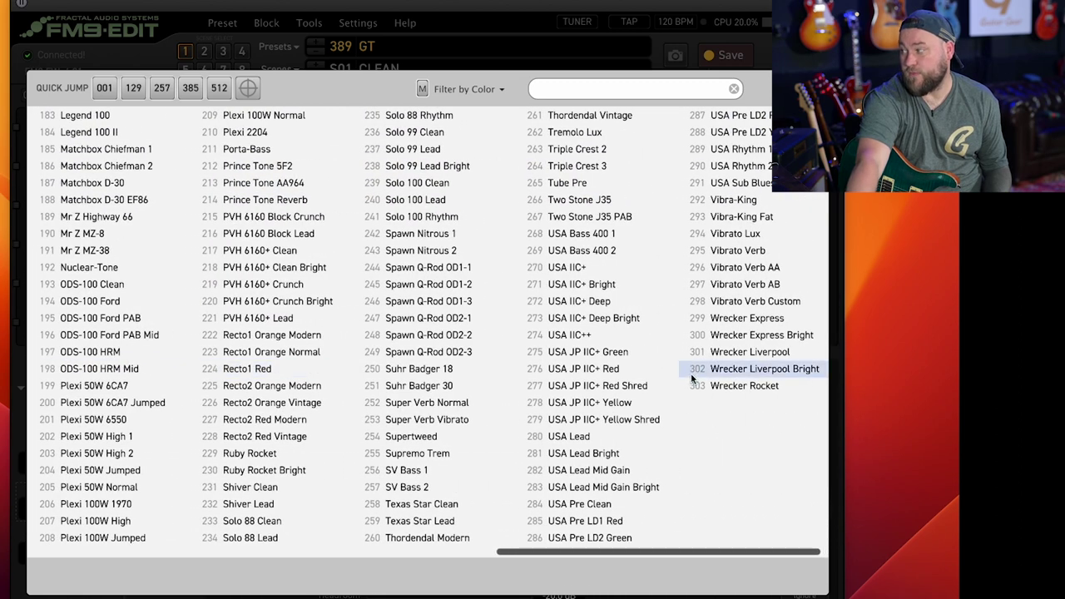
pyautogui.hscroll(-3, 454, 390)
pyautogui.hscroll(-5, 448, 391)
pyautogui.hscroll(-6, 447, 391)
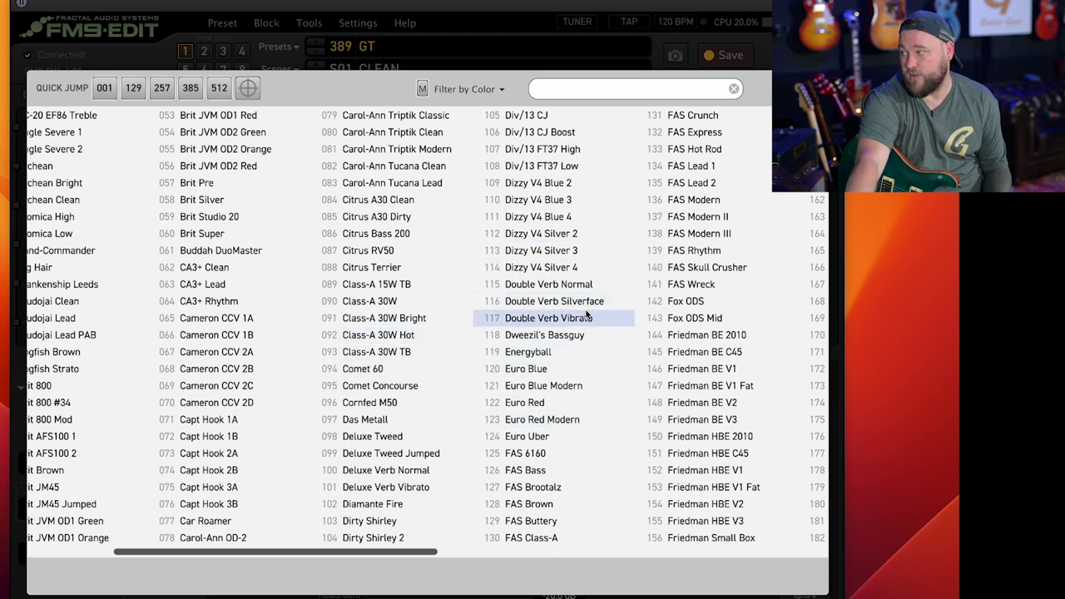
pyautogui.click(549, 321)
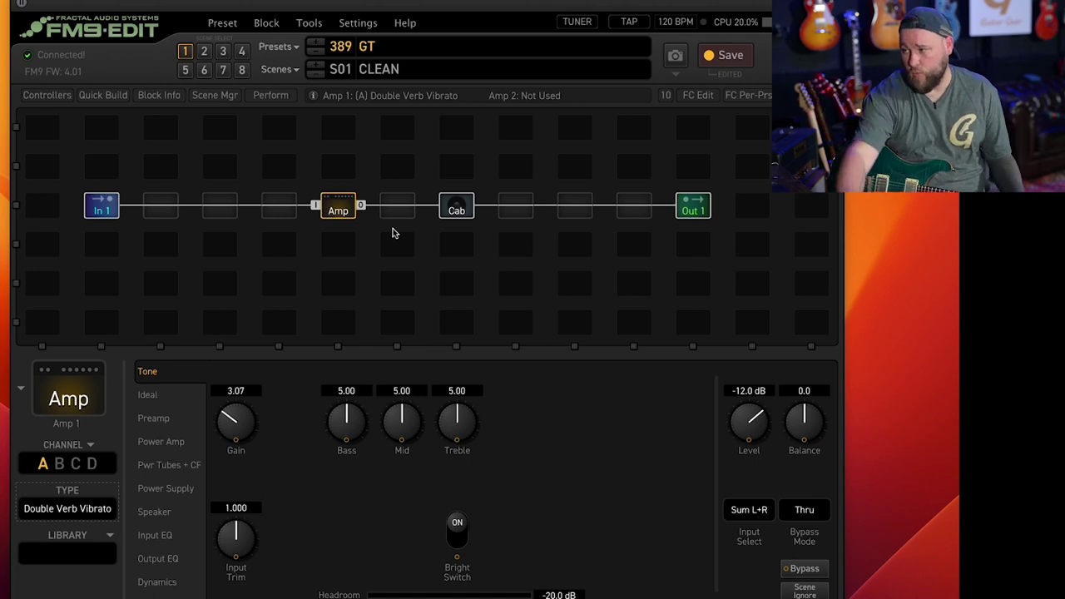
# Select the Cab block to view its settings, with Cab 1 on 1x4 Pig 57
pyautogui.click(456, 213)
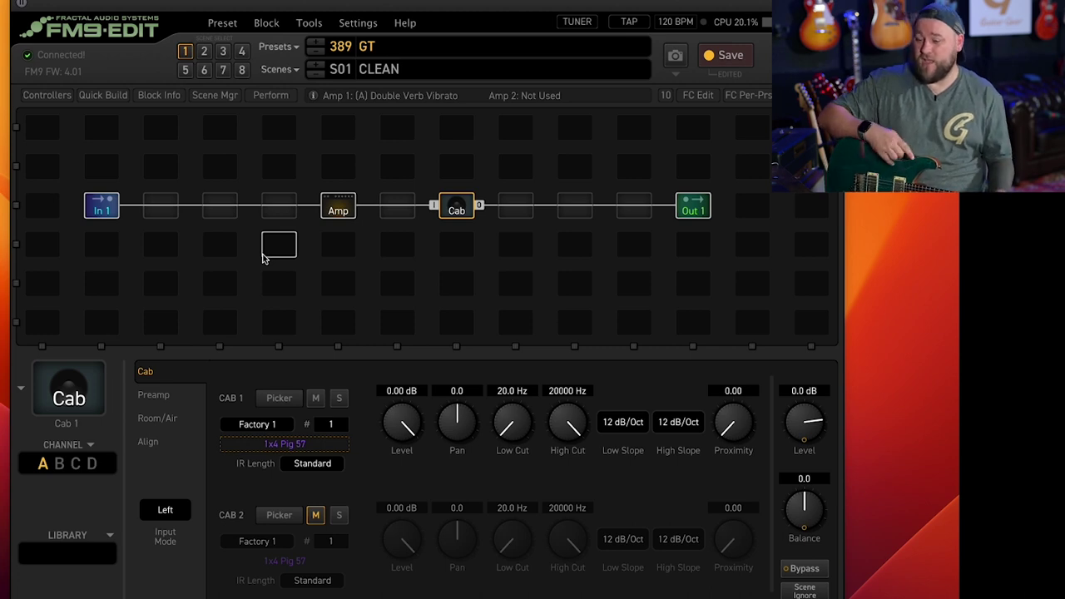
# Open the full cab IR browser for Cab 1
pyautogui.click(267, 424)
pyautogui.click(282, 440)
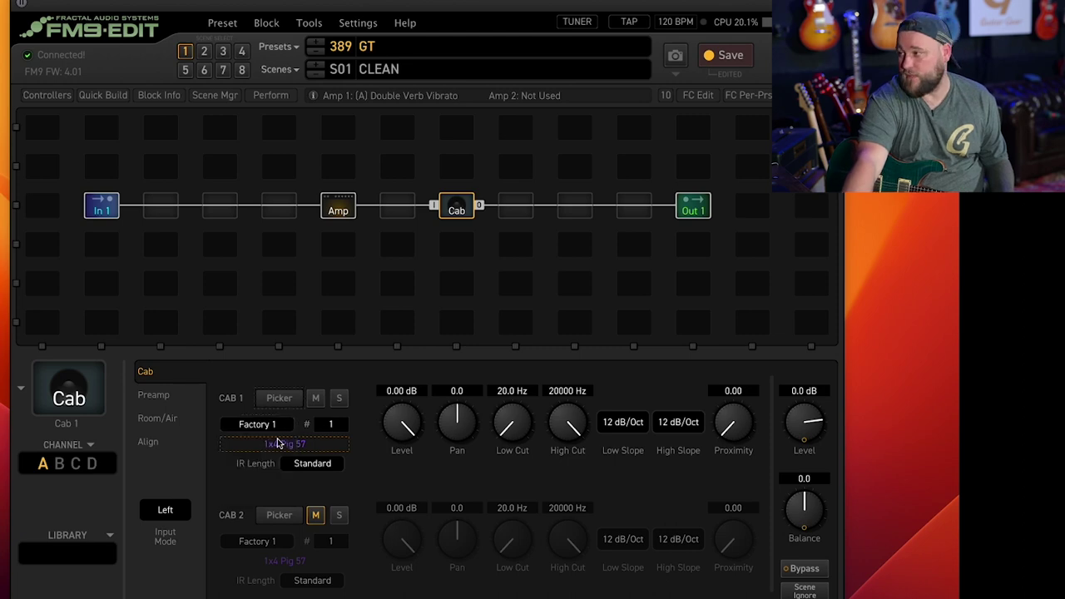
pyautogui.click(277, 400)
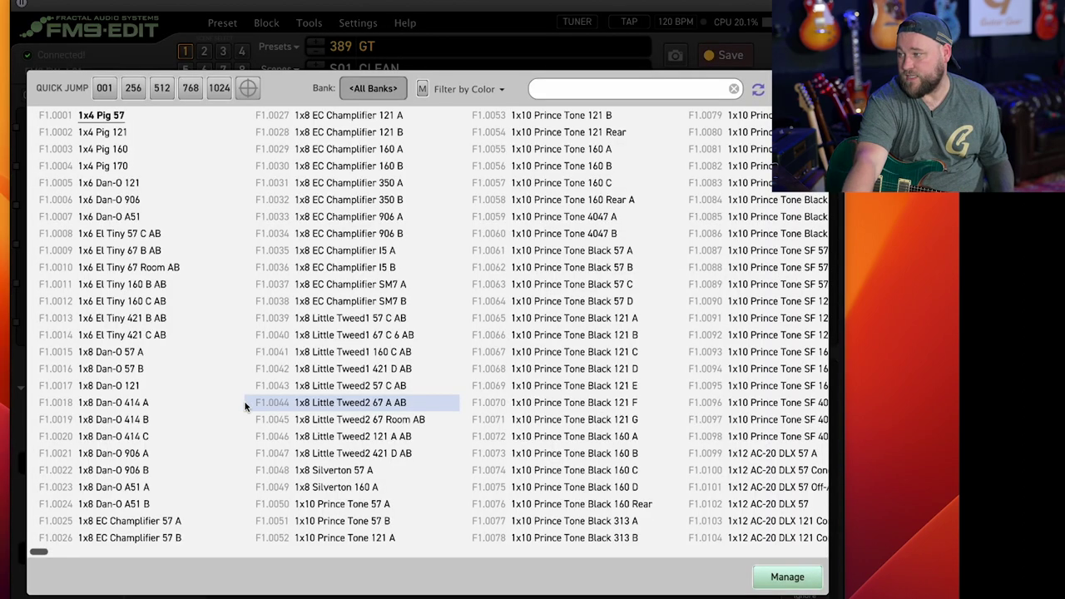
pyautogui.hscroll(5, 241, 404)
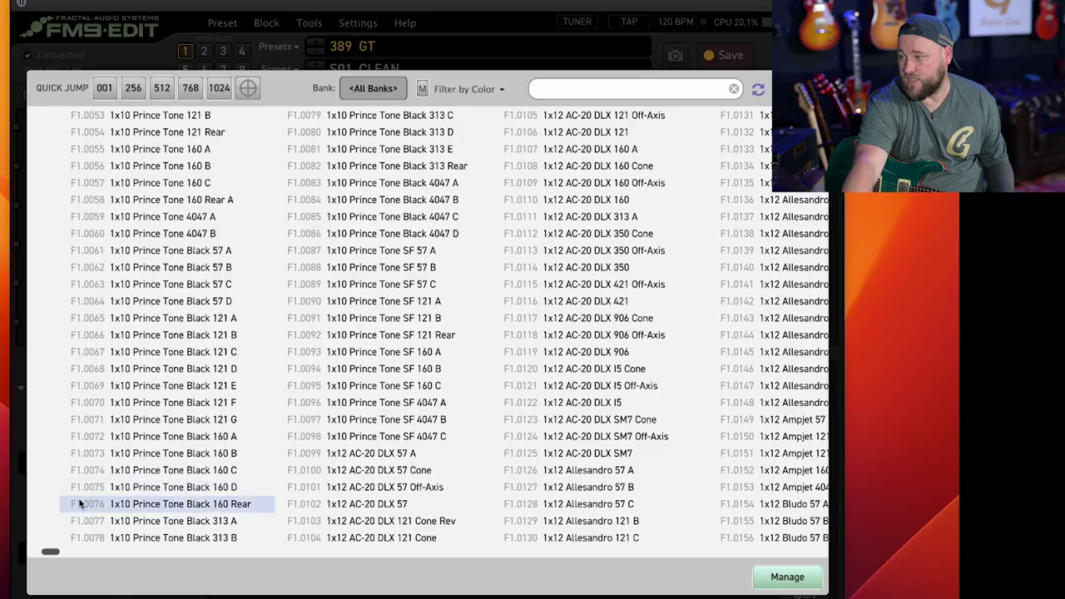
pyautogui.moveTo(47, 558); pyautogui.dragTo(175, 562)
pyautogui.moveTo(104, 567); pyautogui.dragTo(41, 564)
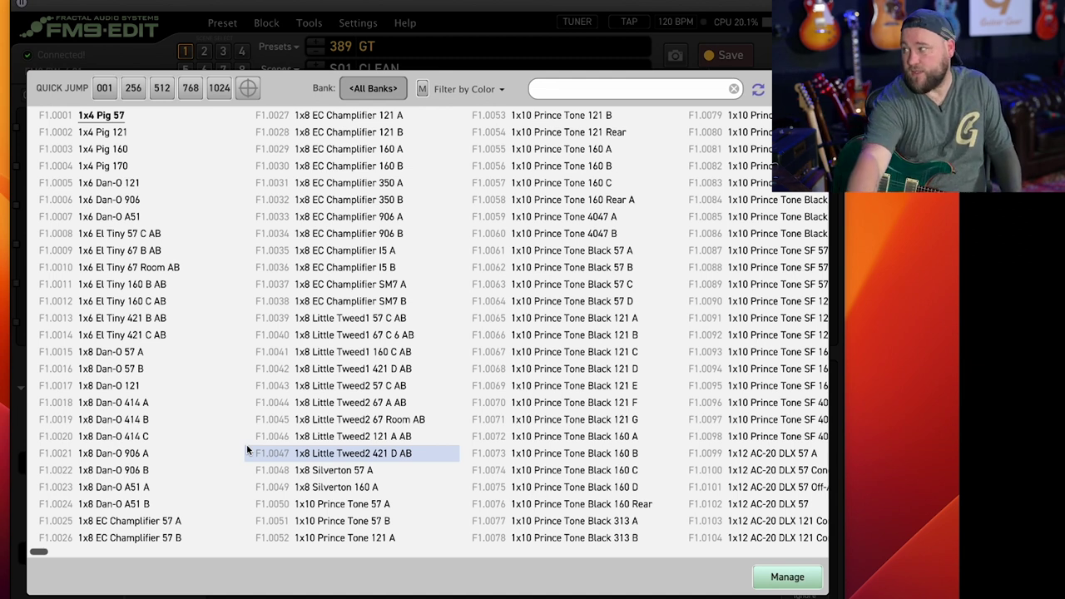
# Filter the IR list by '2X12' and load 2x12 Double Verb 121 1 ML (#966) into Cab 1
pyautogui.click(595, 90)
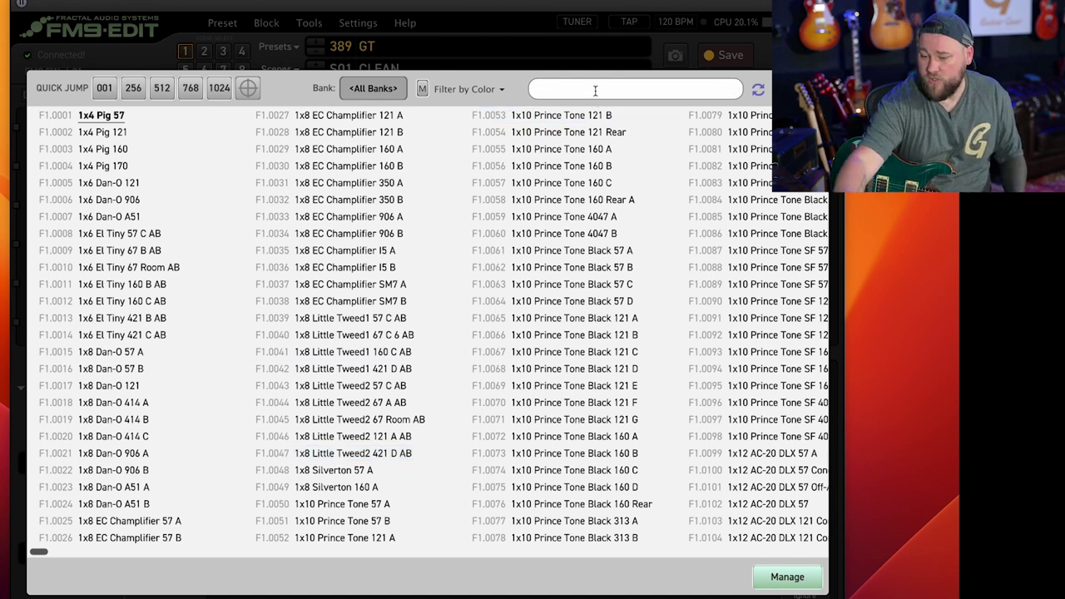
pyautogui.write('2X12')
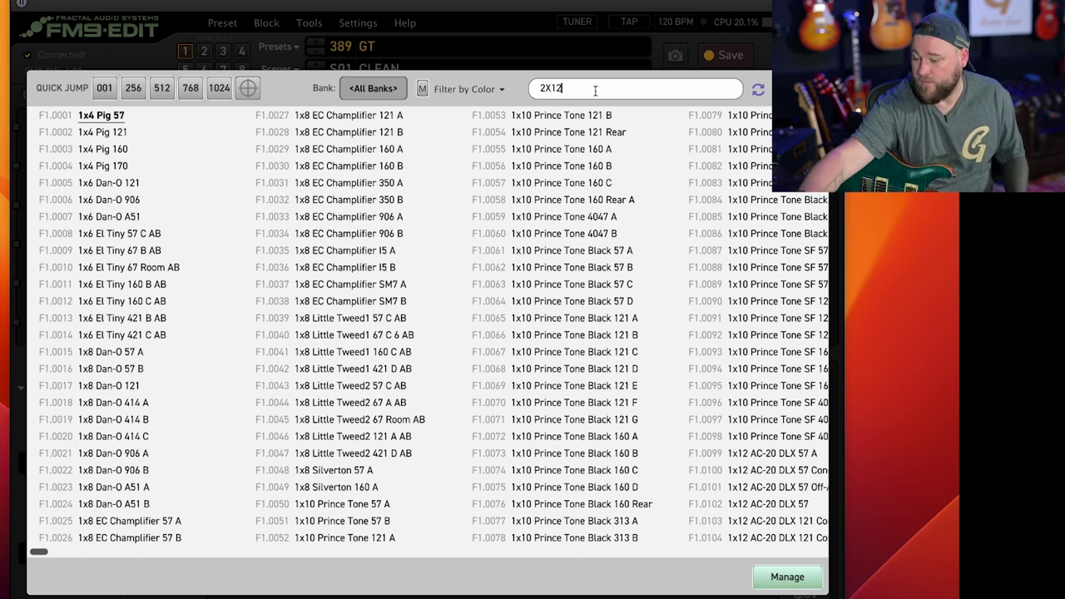
pyautogui.press('Return')
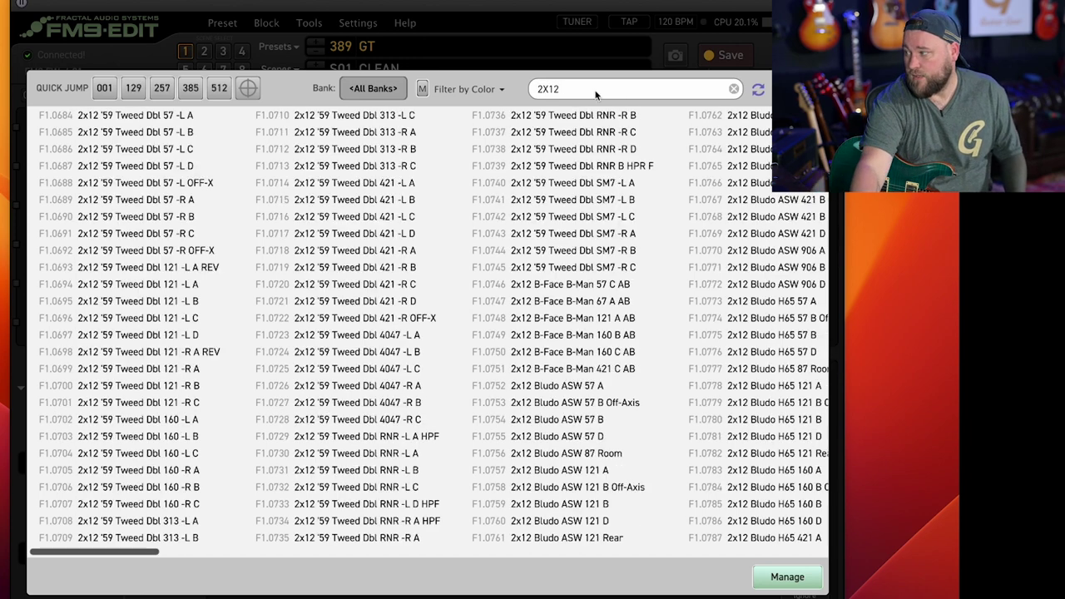
pyautogui.hscroll(8, 654, 371)
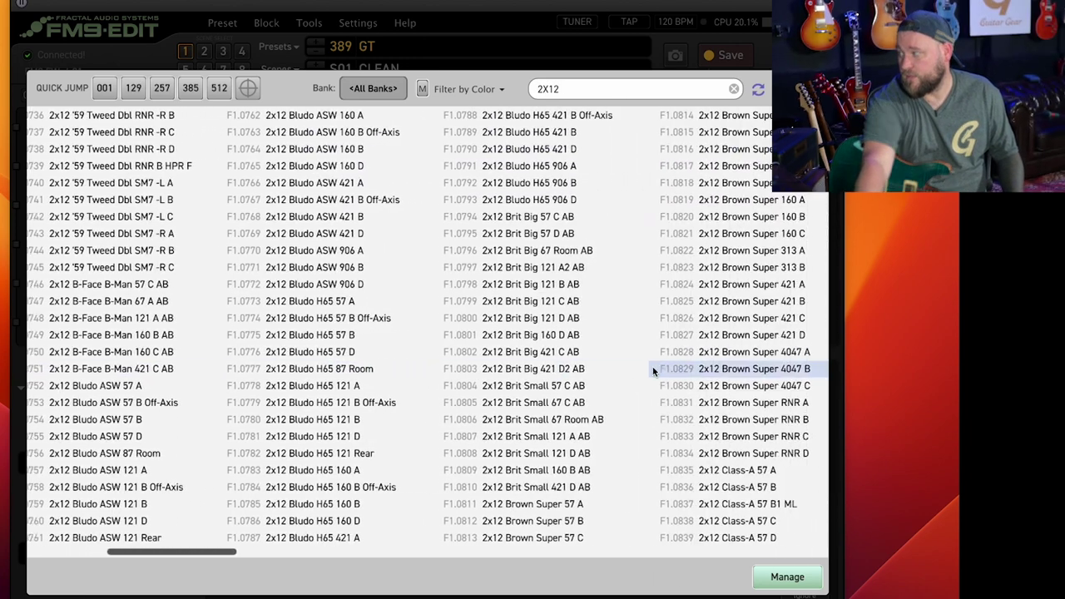
pyautogui.hscroll(9, 654, 371)
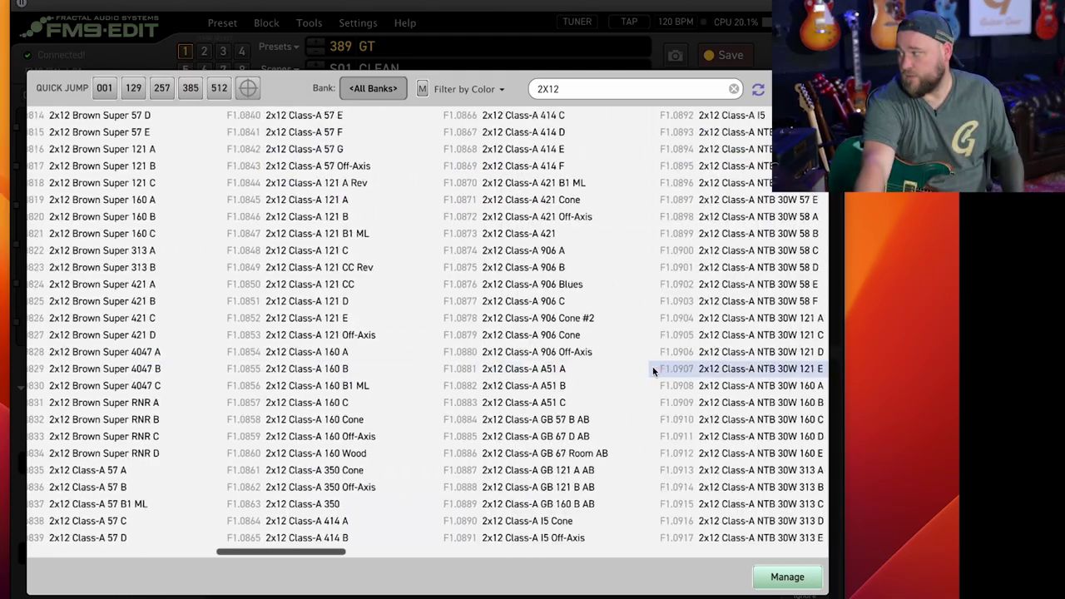
pyautogui.hscroll(5, 654, 371)
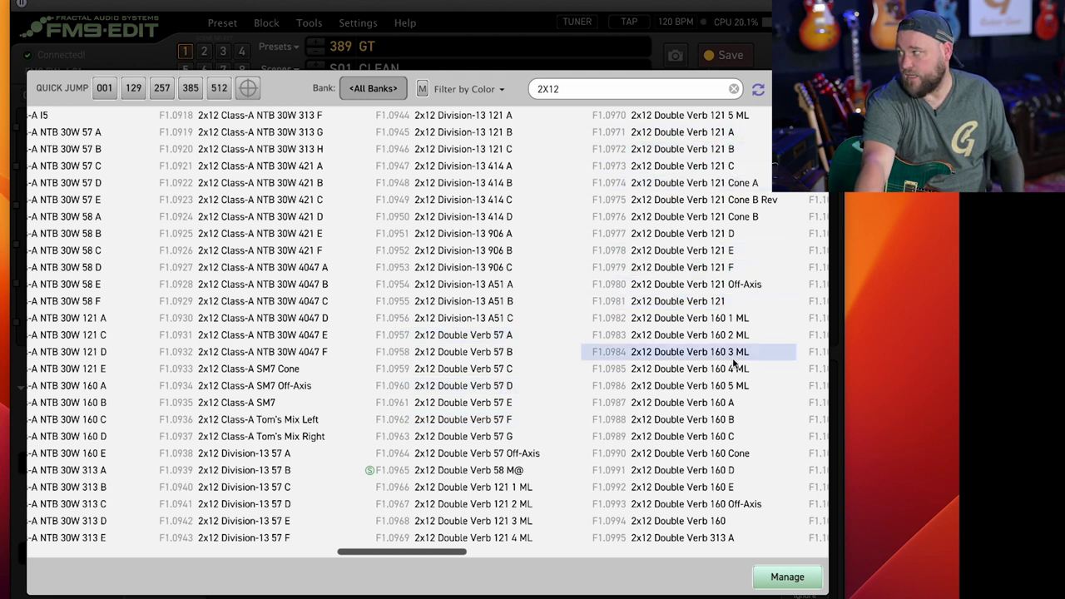
pyautogui.doubleClick(468, 491)
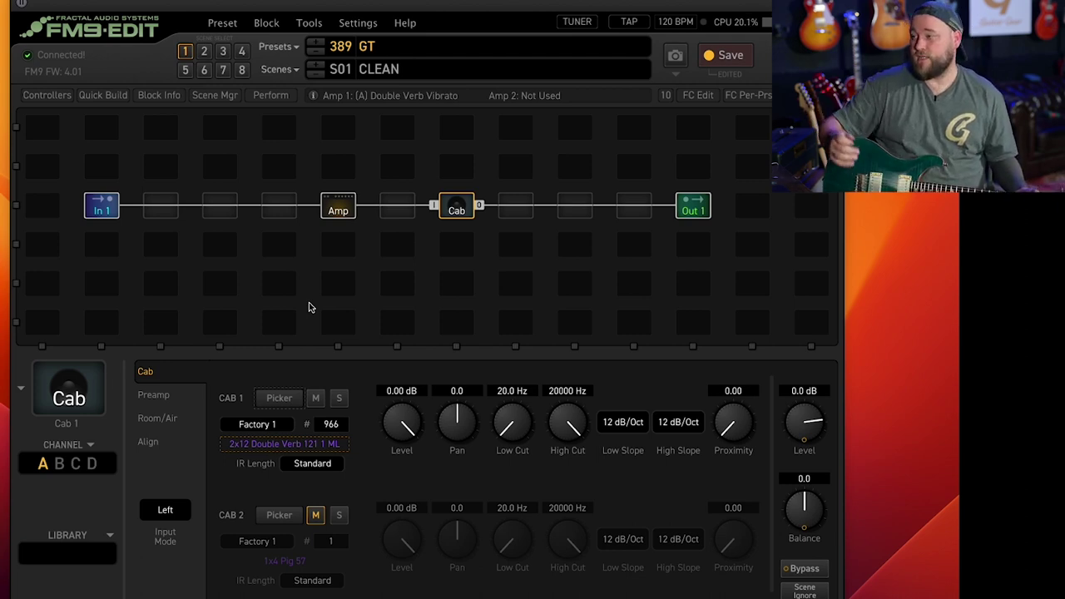
# Lower the Double Verb amp's Bass to 2.90 and Mid to 3.65, and raise Treble to 6.42
pyautogui.click(339, 210)
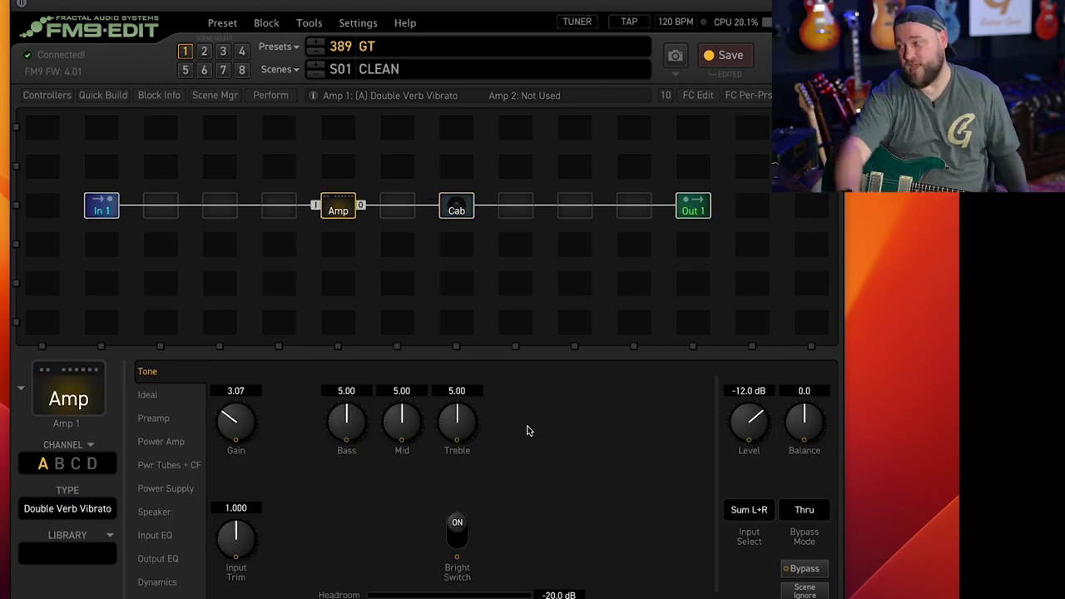
pyautogui.moveTo(347, 421); pyautogui.dragTo(347, 502)
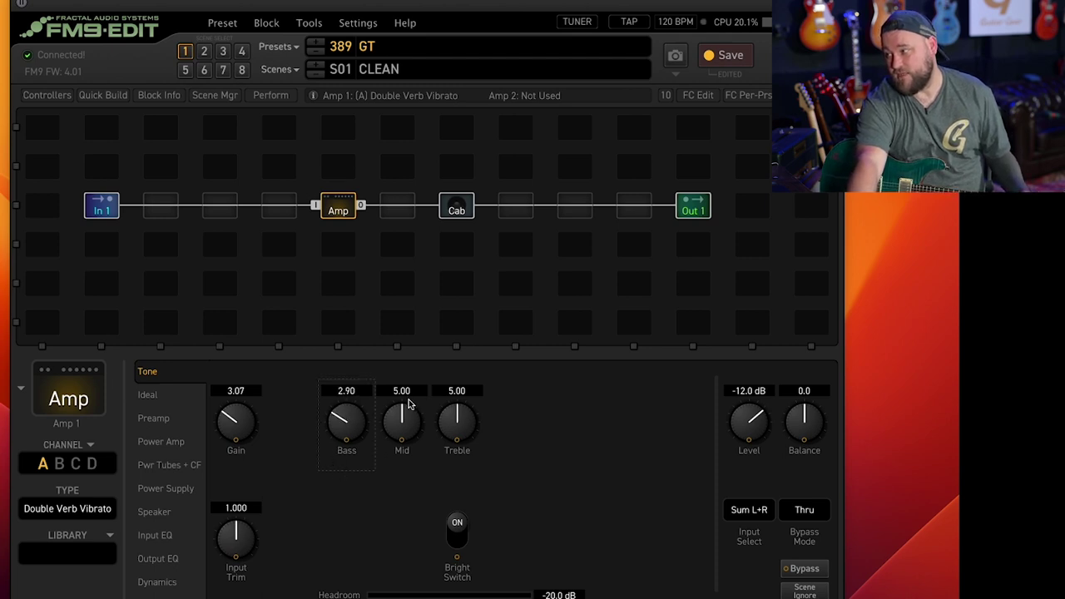
pyautogui.moveTo(395, 418); pyautogui.dragTo(394, 449)
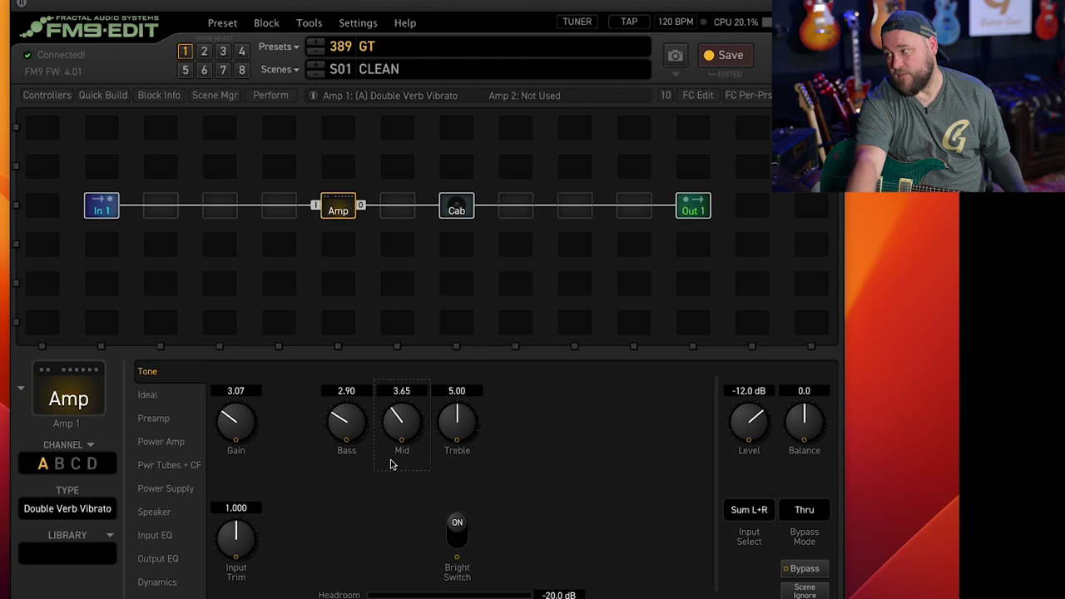
pyautogui.moveTo(456, 417); pyautogui.dragTo(457, 366)
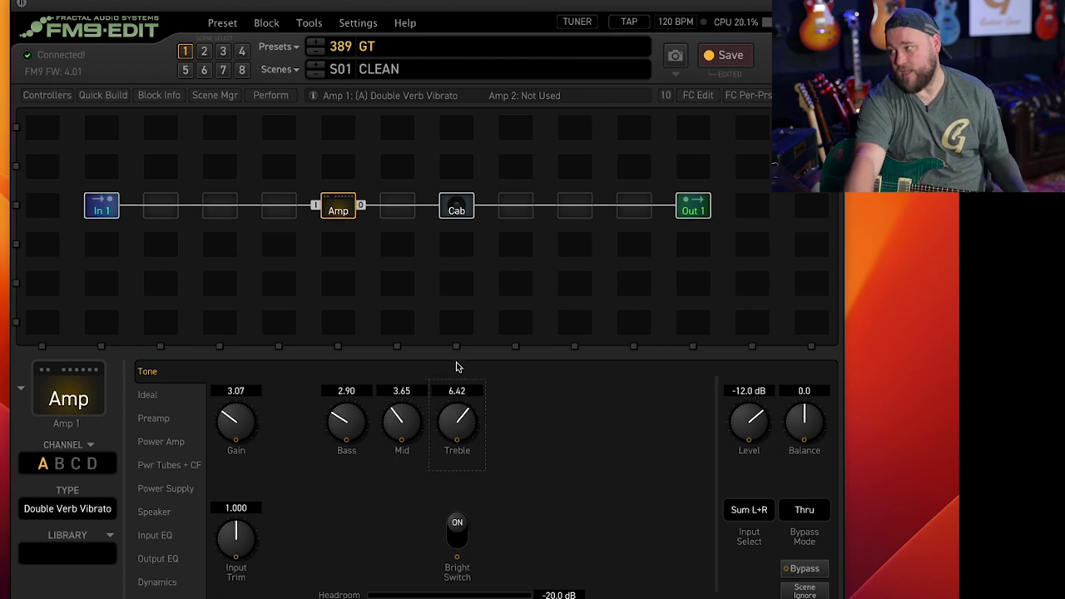
pyautogui.click(153, 397)
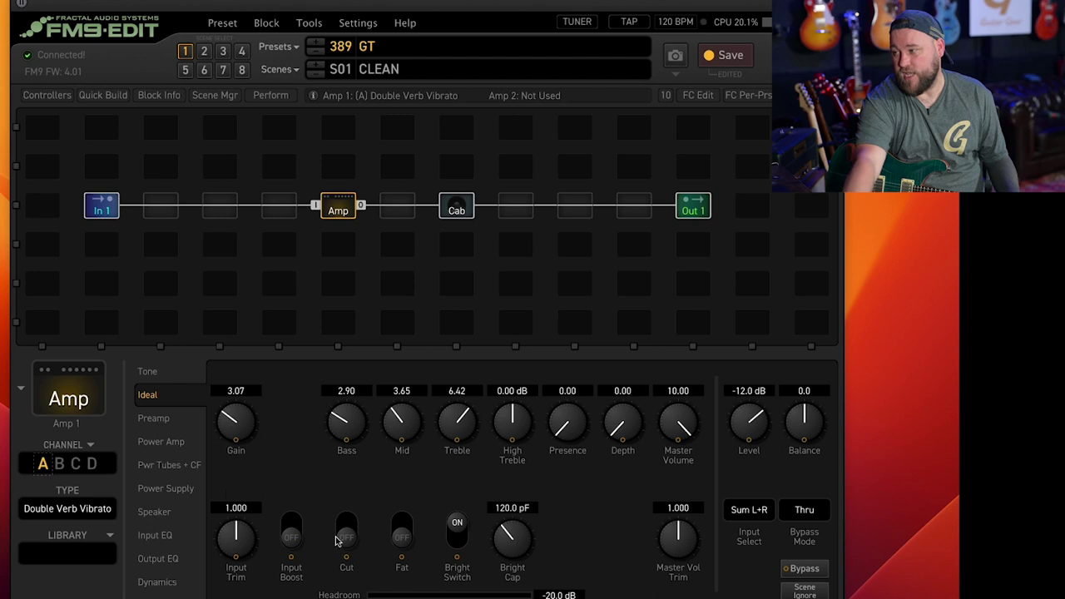
pyautogui.click(162, 465)
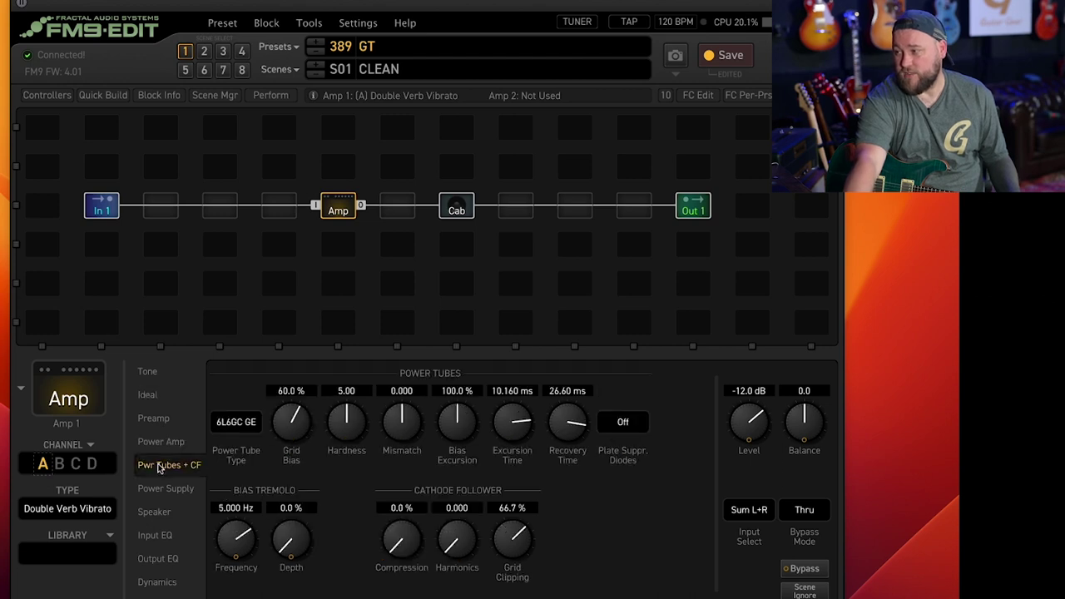
pyautogui.click(235, 423)
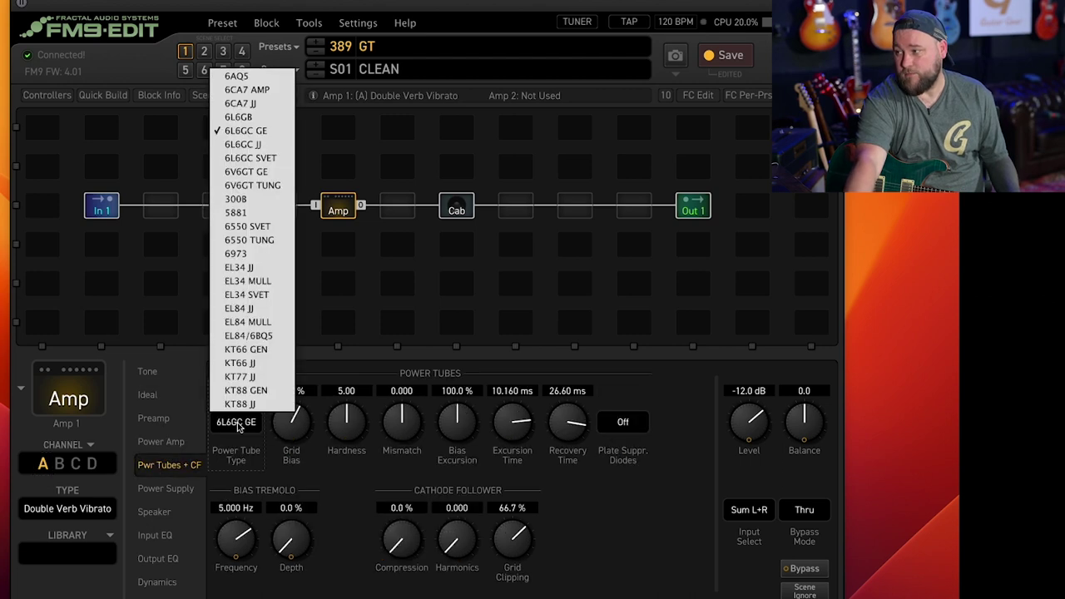
pyautogui.click(155, 559)
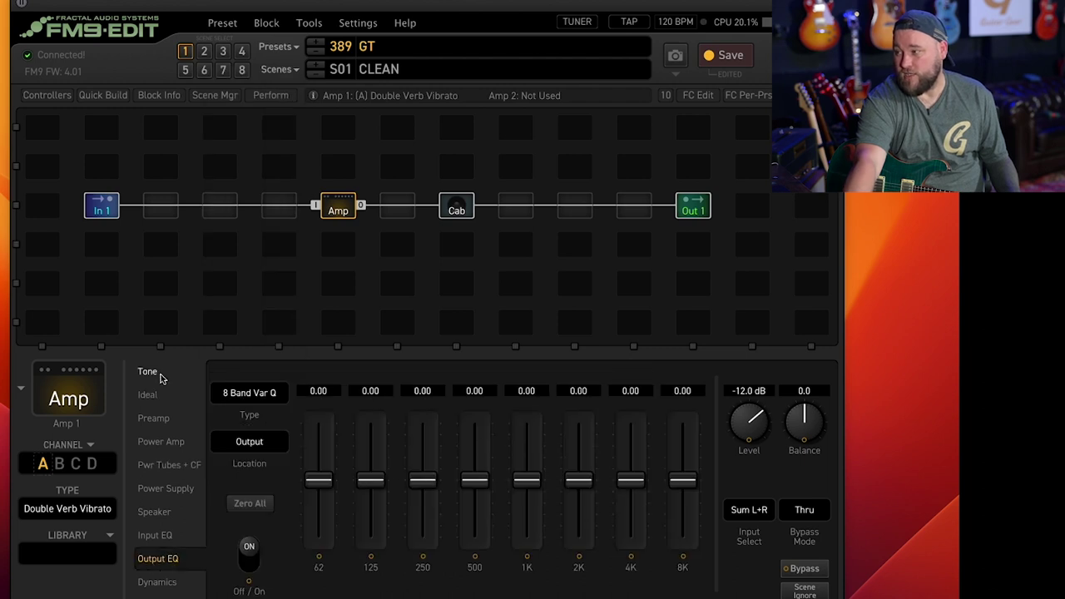
pyautogui.click(150, 372)
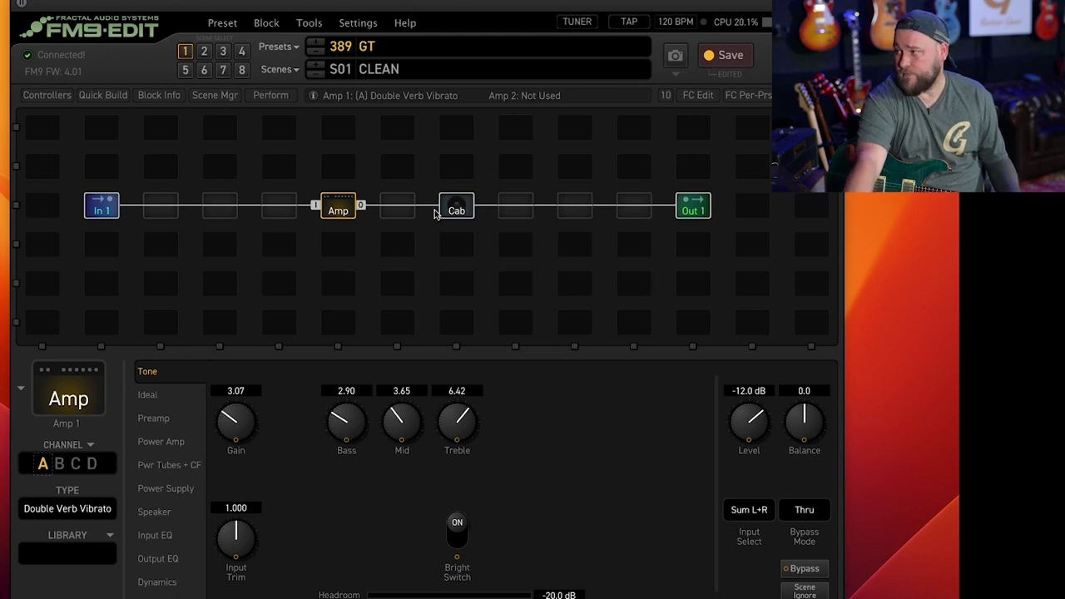
# Insert a Reverb 1 block in the empty slot after the Cab and list its reverb types
pyautogui.click(572, 209)
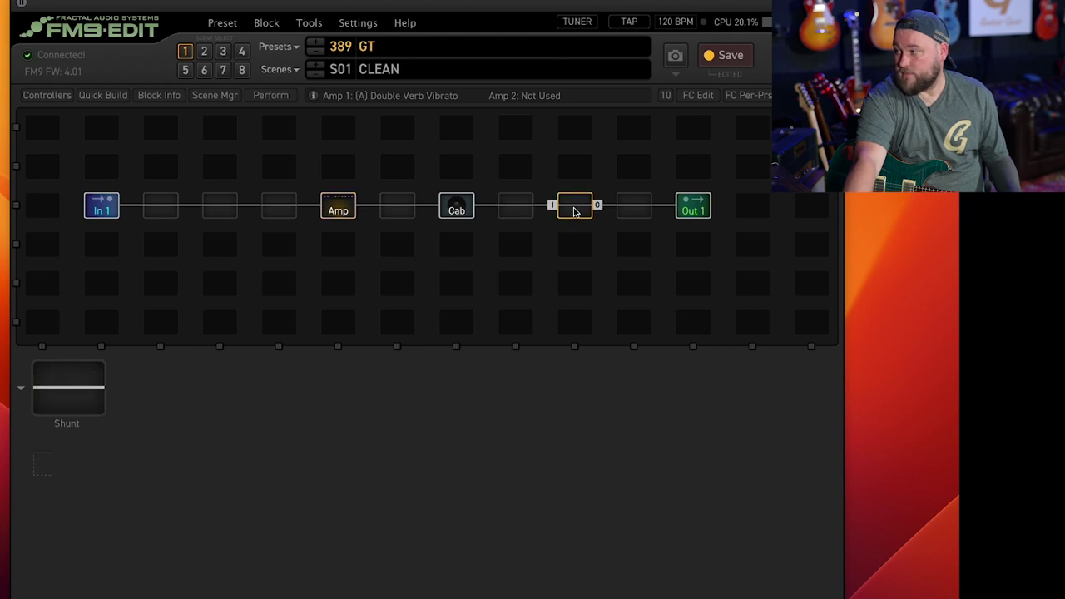
pyautogui.rightClick(574, 211)
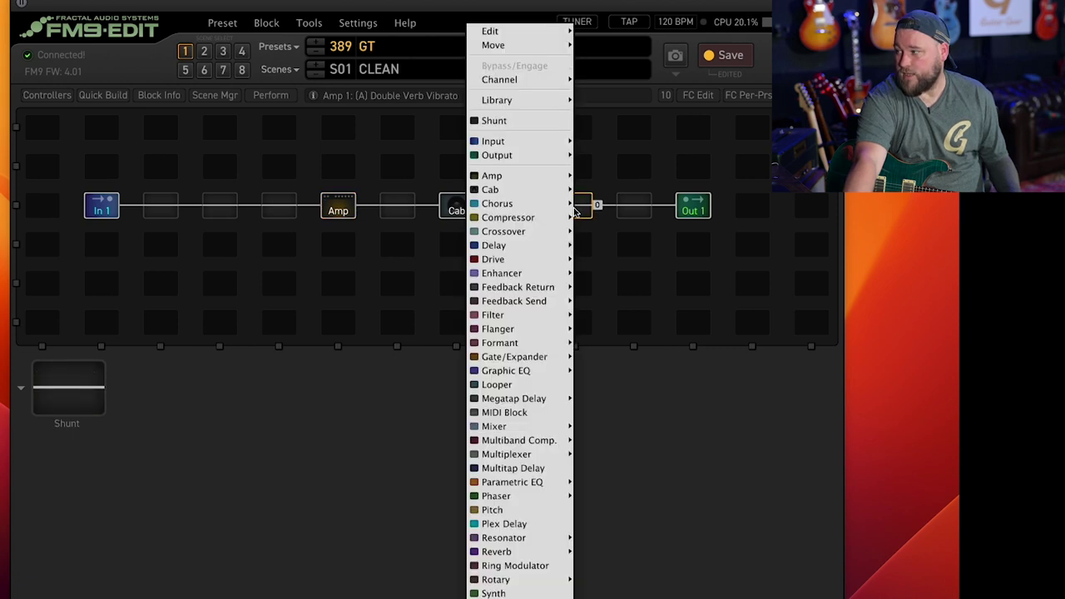
pyautogui.moveTo(542, 552)
pyautogui.click(592, 538)
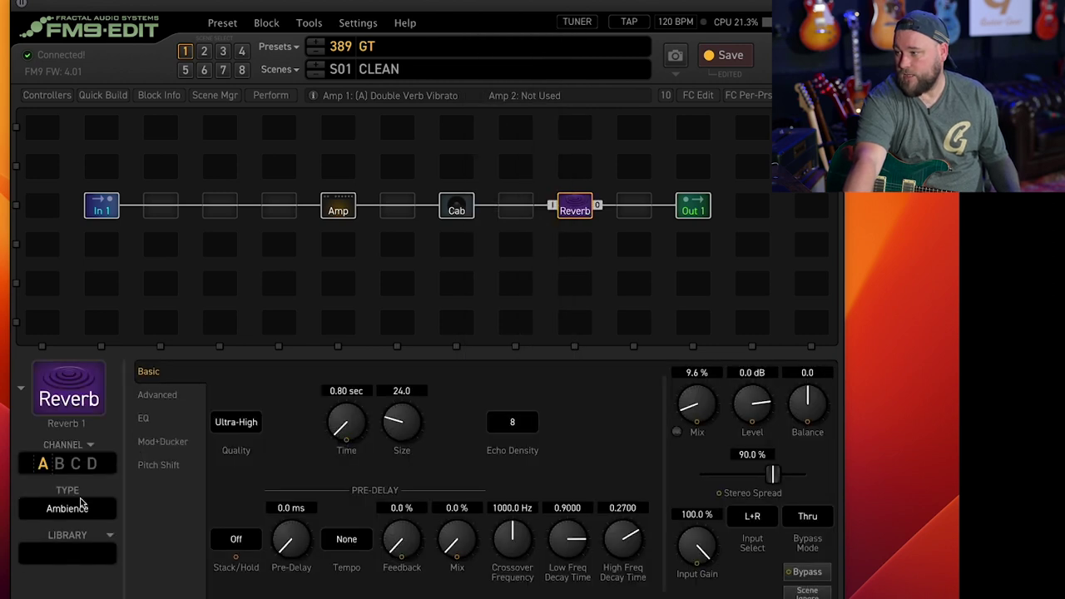
pyautogui.click(75, 510)
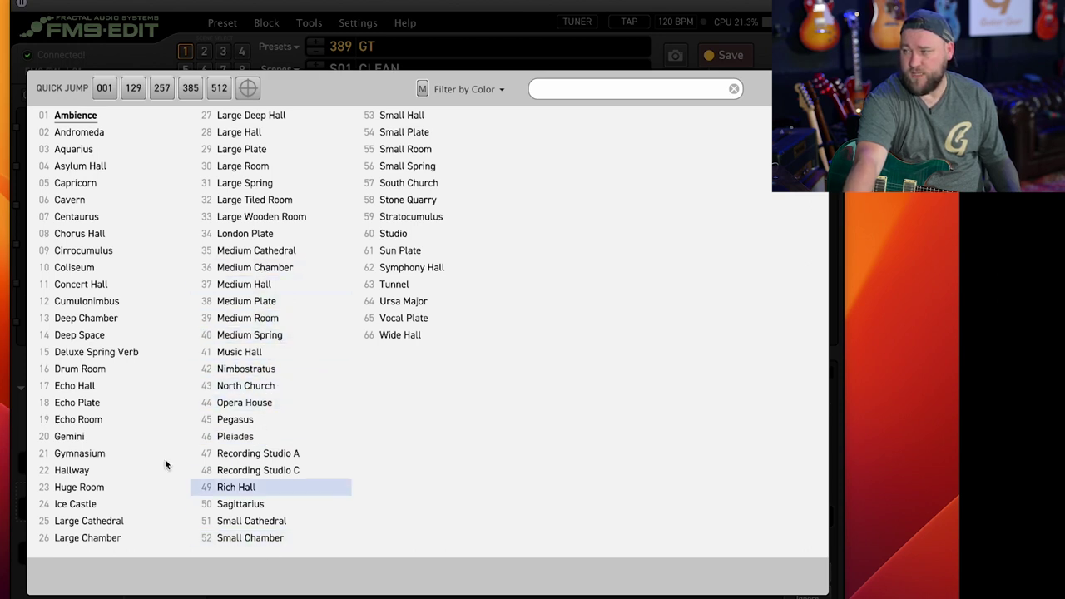
# Set Reverb 1's type to Deluxe Spring Verb
pyautogui.click(95, 352)
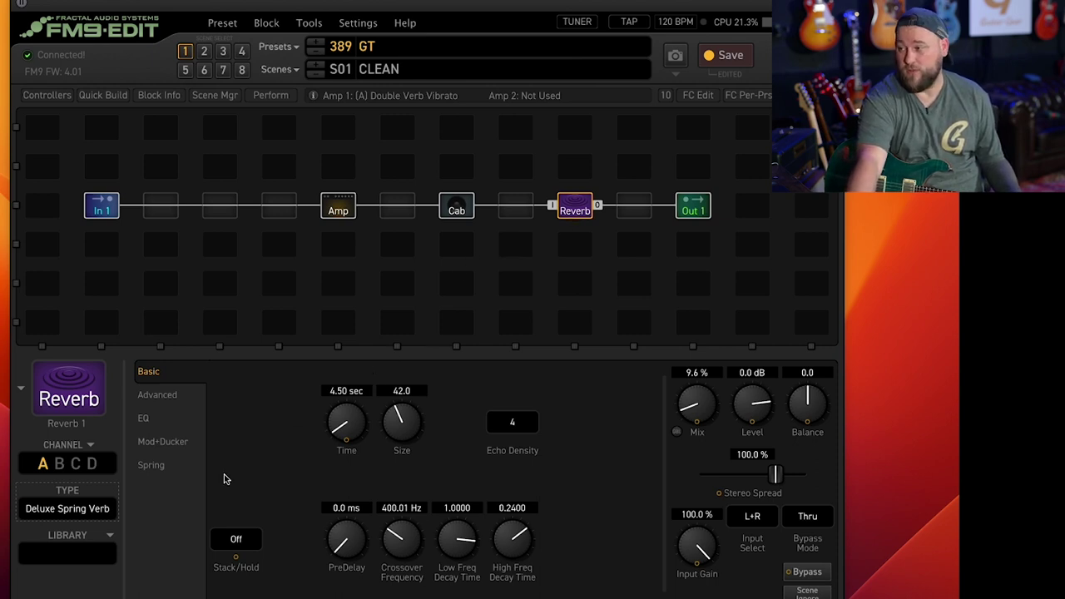
# On the Spring page, try 6 and 2 springs, settle on 4, and save the preset
pyautogui.click(152, 466)
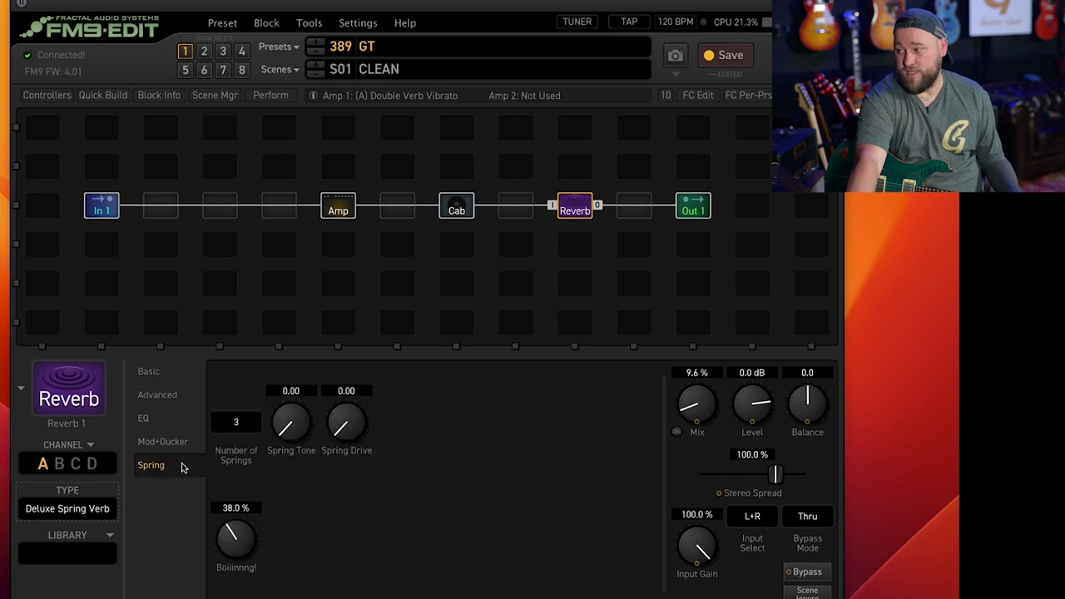
pyautogui.click(247, 425)
pyautogui.click(235, 496)
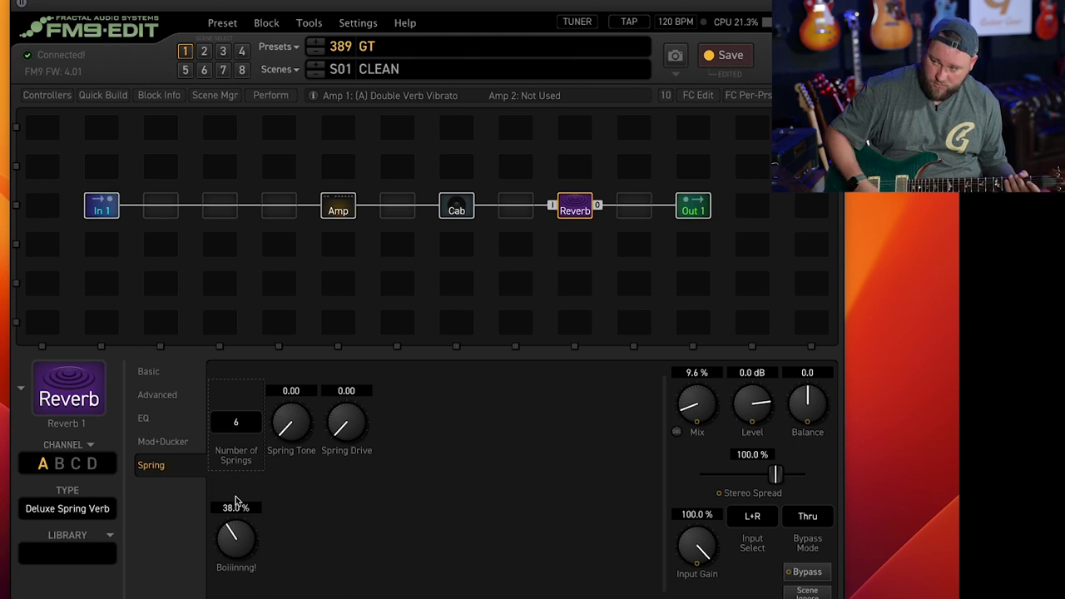
pyautogui.click(238, 423)
pyautogui.click(236, 439)
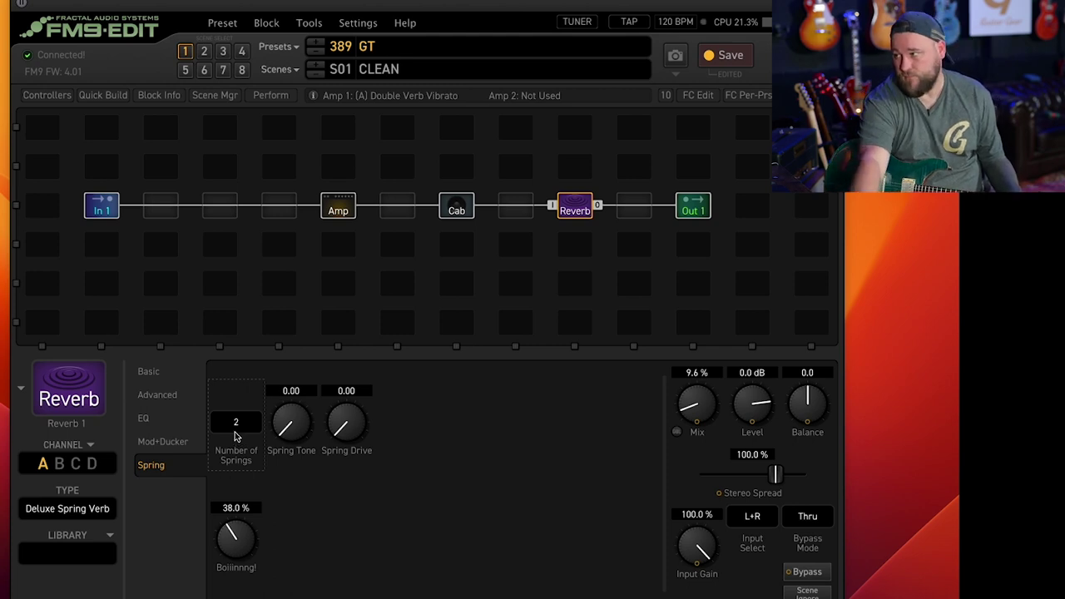
pyautogui.click(236, 426)
pyautogui.click(235, 468)
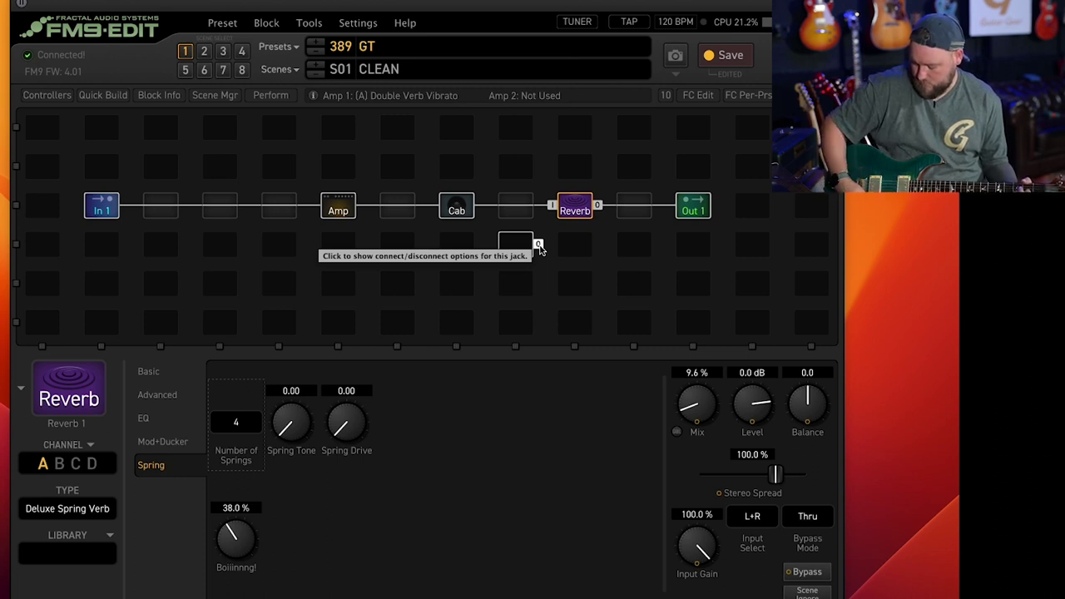
pyautogui.click(707, 60)
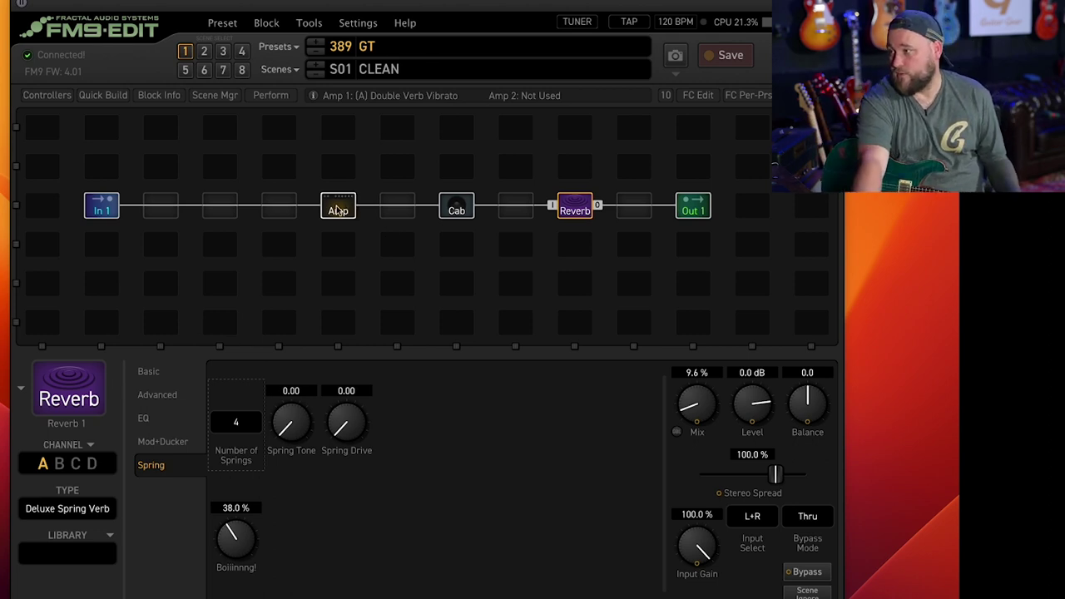
# Insert a Drive 1 block in the empty slot before the Amp and list its drive types
pyautogui.click(230, 214)
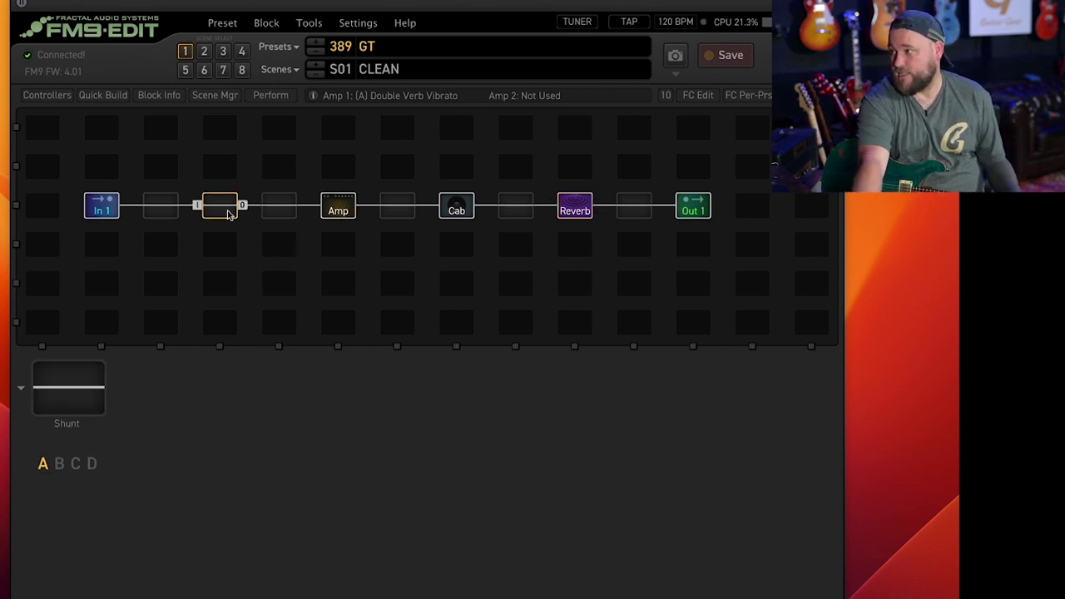
pyautogui.rightClick(227, 221)
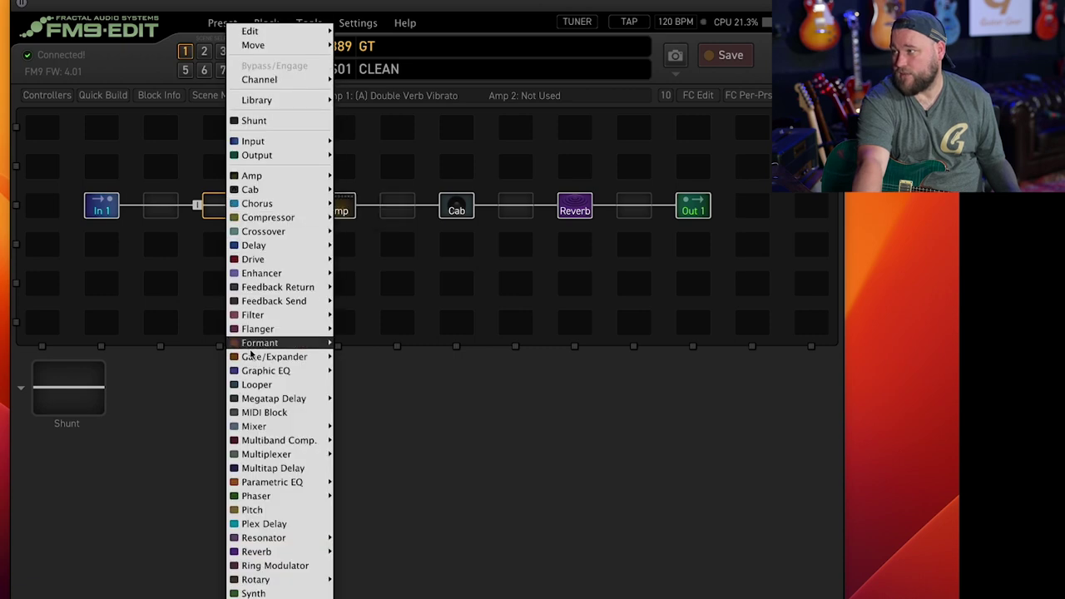
pyautogui.moveTo(247, 261)
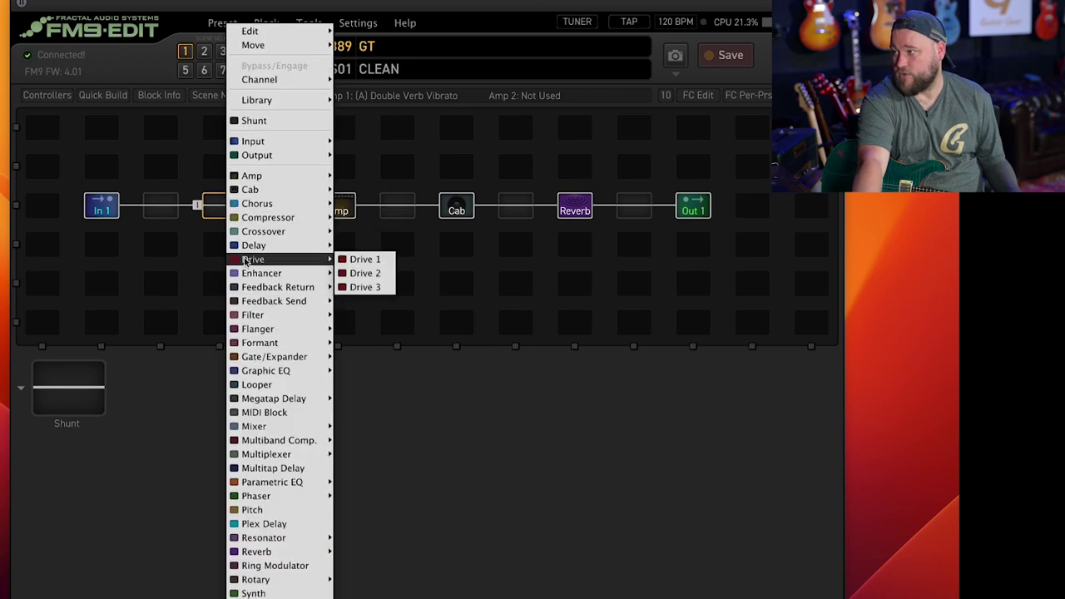
pyautogui.click(364, 259)
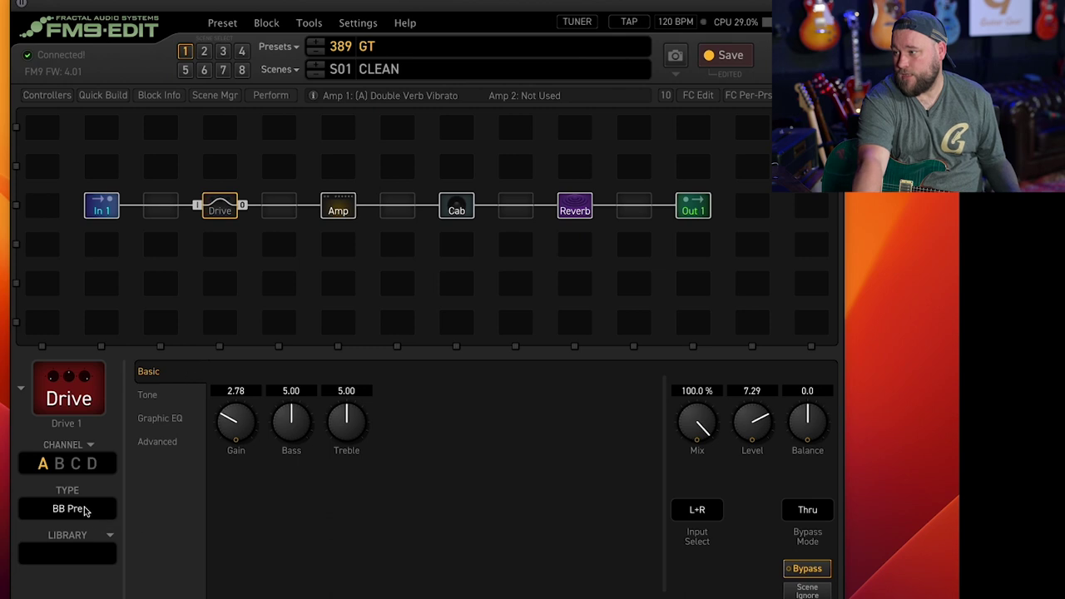
pyautogui.click(83, 509)
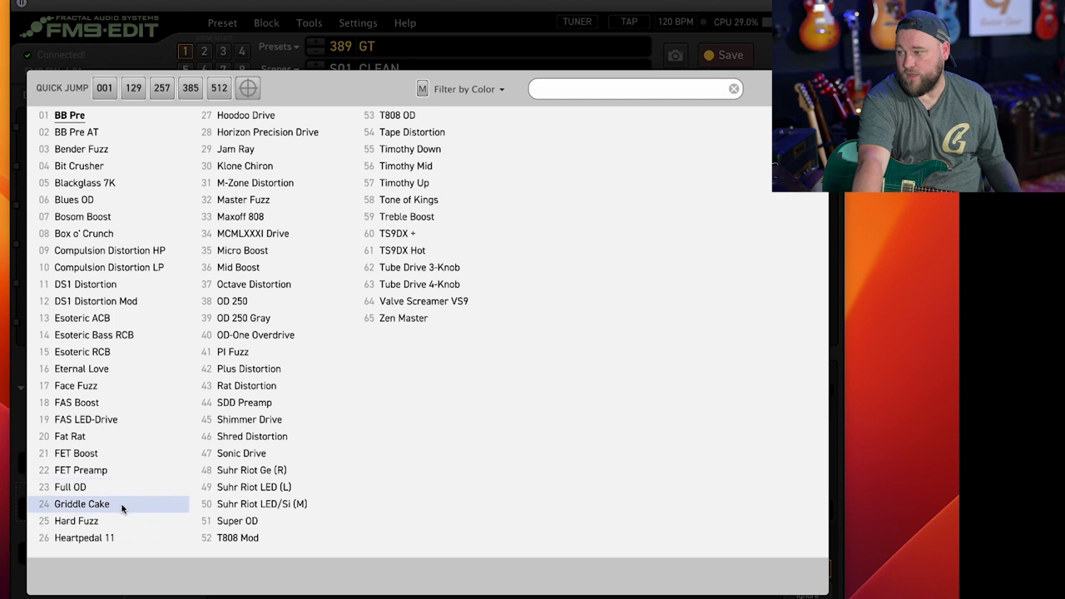
# Make Drive 1 a Griddle Cake, leave it bypassed in CLEAN, and save the preset
pyautogui.click(82, 504)
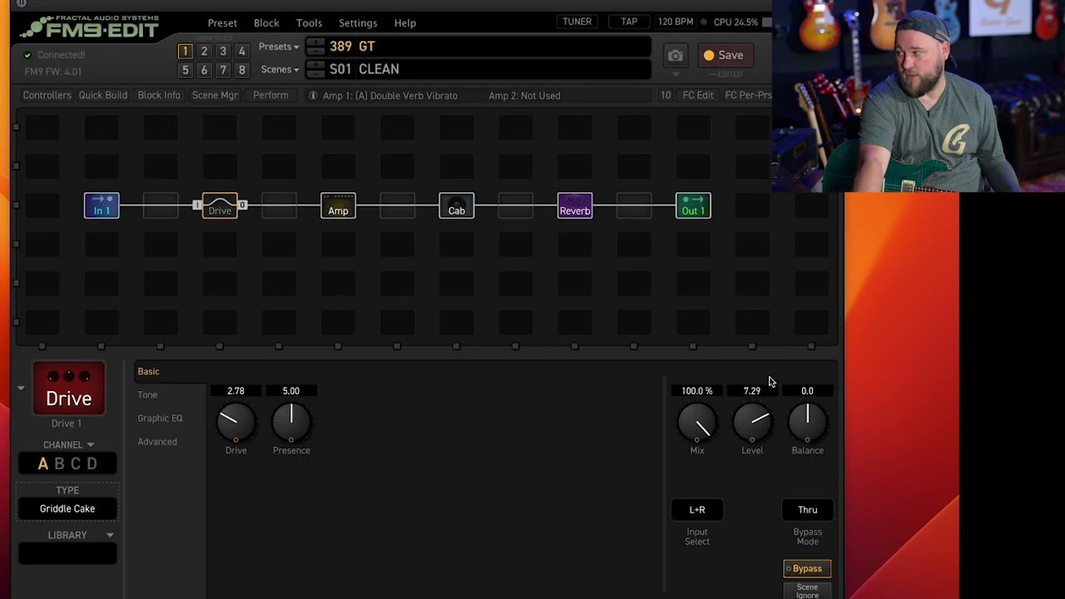
pyautogui.click(218, 208)
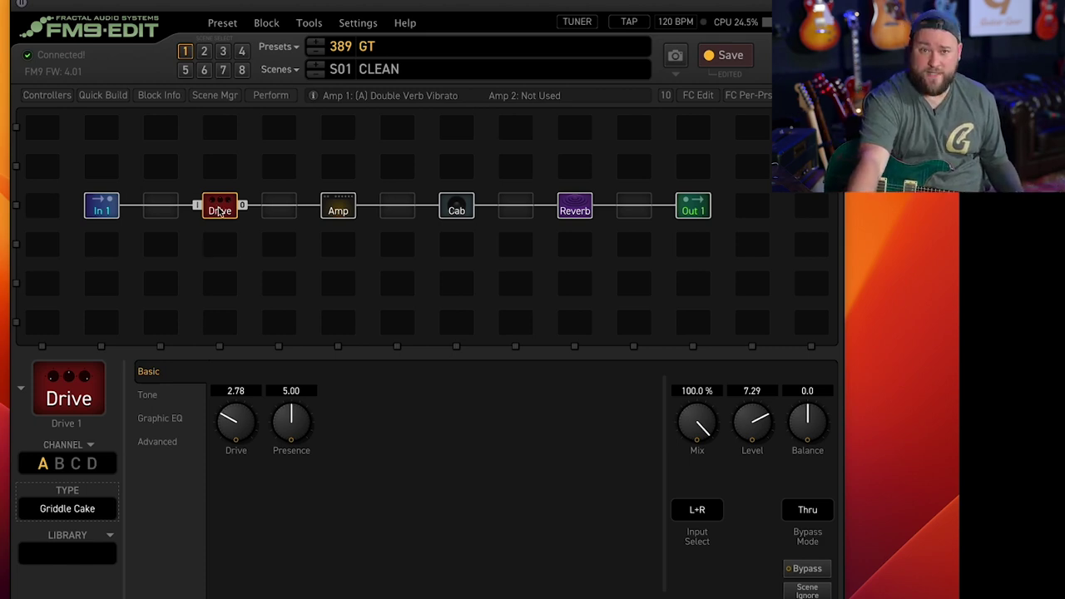
pyautogui.click(219, 212)
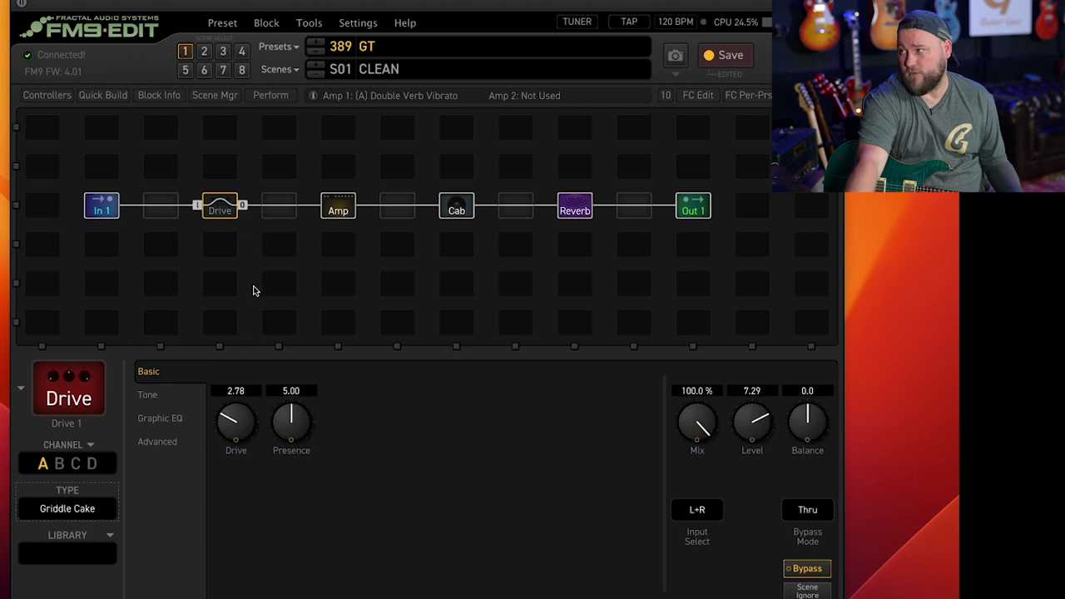
pyautogui.click(720, 56)
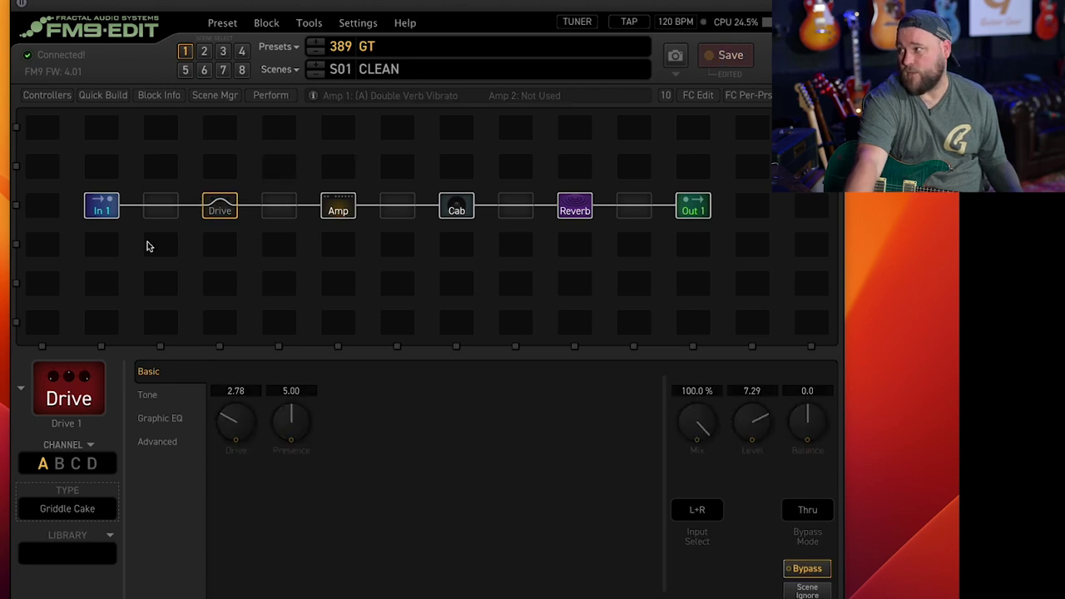
pyautogui.click(295, 70)
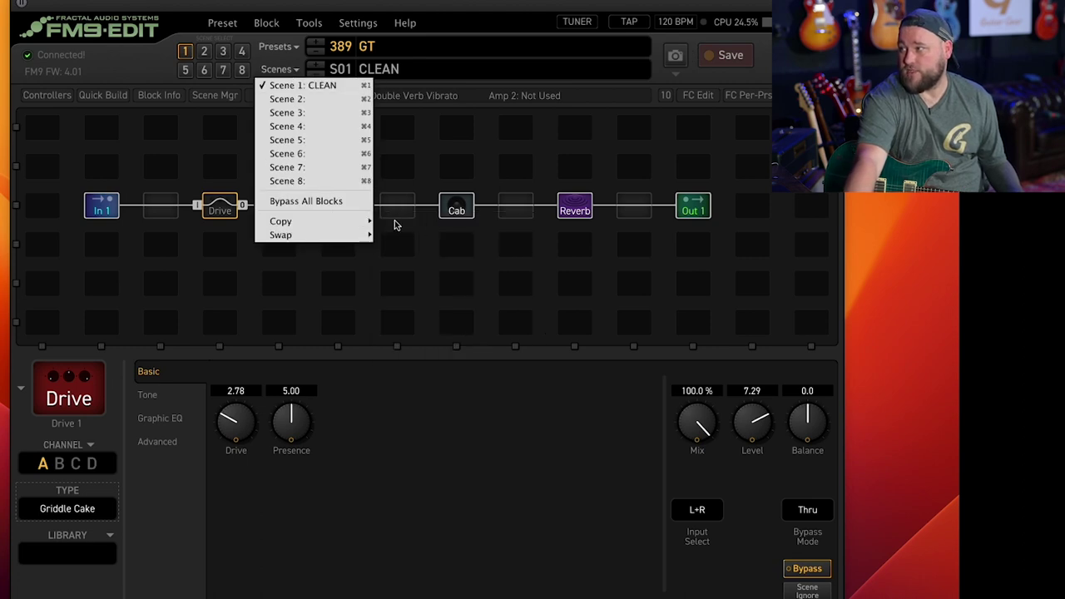
# Duplicate CLEAN into scene 2 named CRUNCH, engage the Griddle Cake drive there, and save
pyautogui.moveTo(359, 226)
pyautogui.click(416, 235)
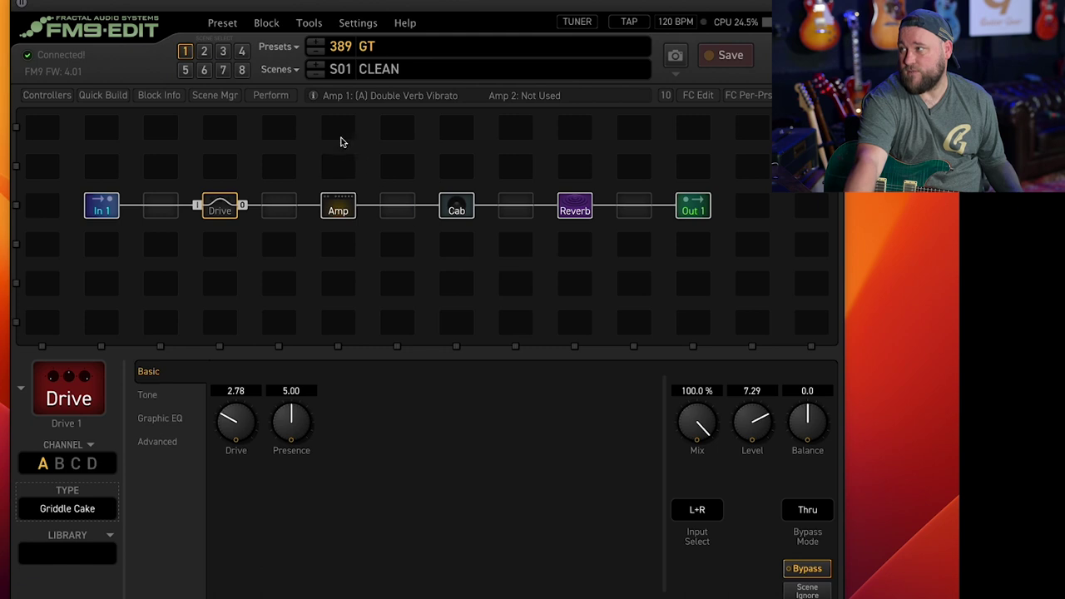
pyautogui.click(317, 70)
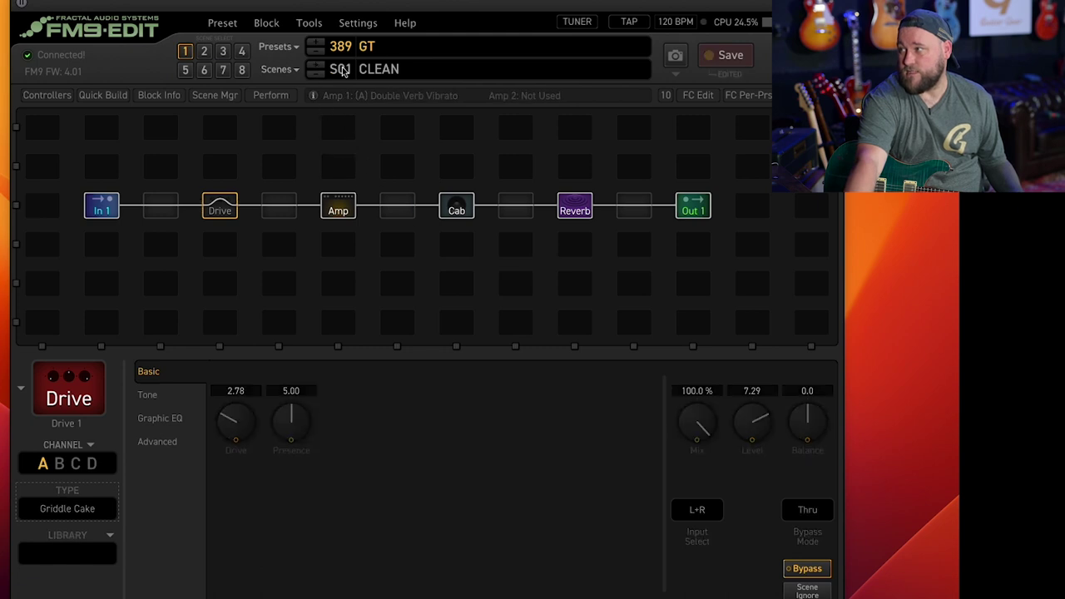
pyautogui.doubleClick(395, 73)
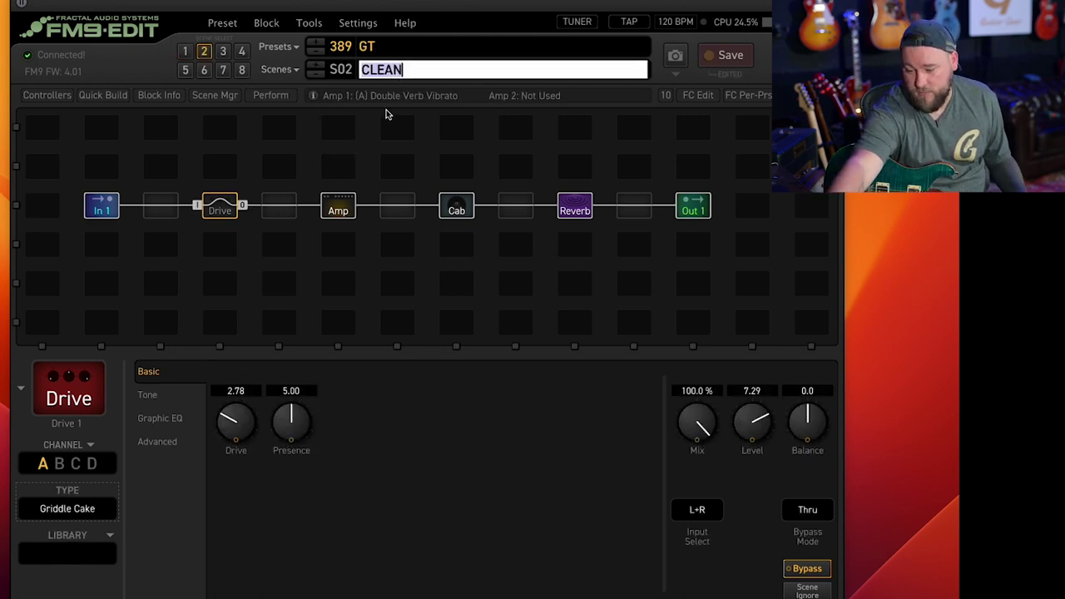
pyautogui.write('CRUNCH')
pyautogui.press('Escape')
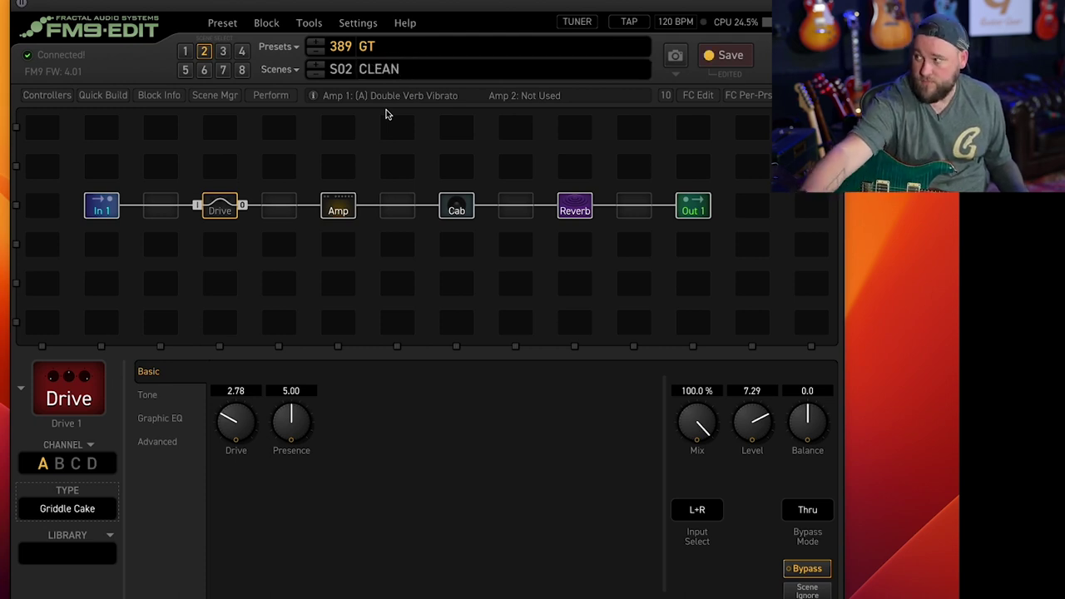
pyautogui.click(222, 209)
pyautogui.click(724, 53)
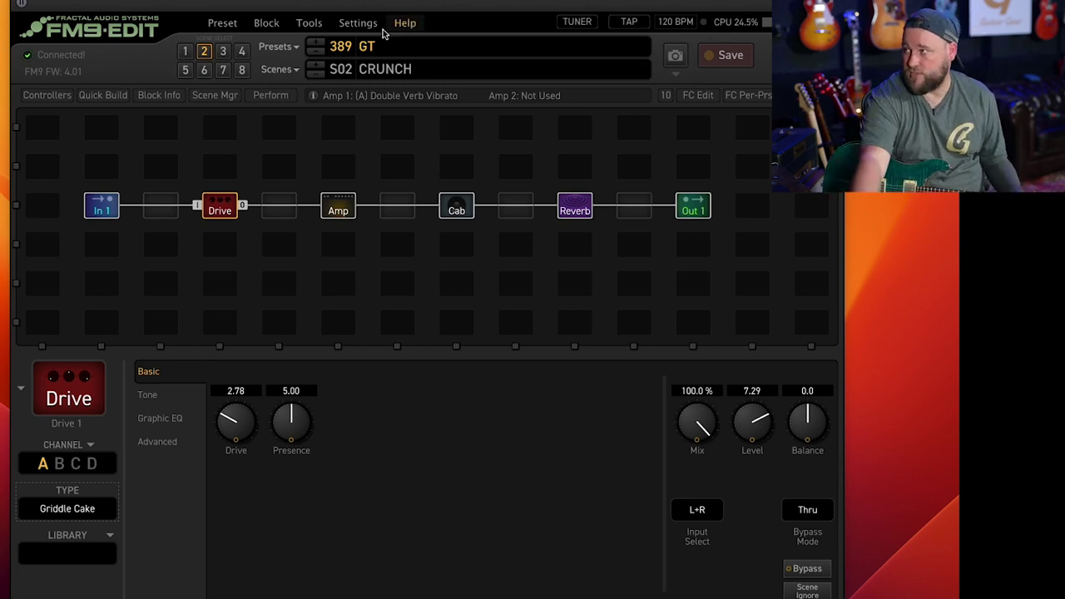
# Review Out 1's per-scene level mixer, then open the Amp block in the CRUNCH scene
pyautogui.click(319, 73)
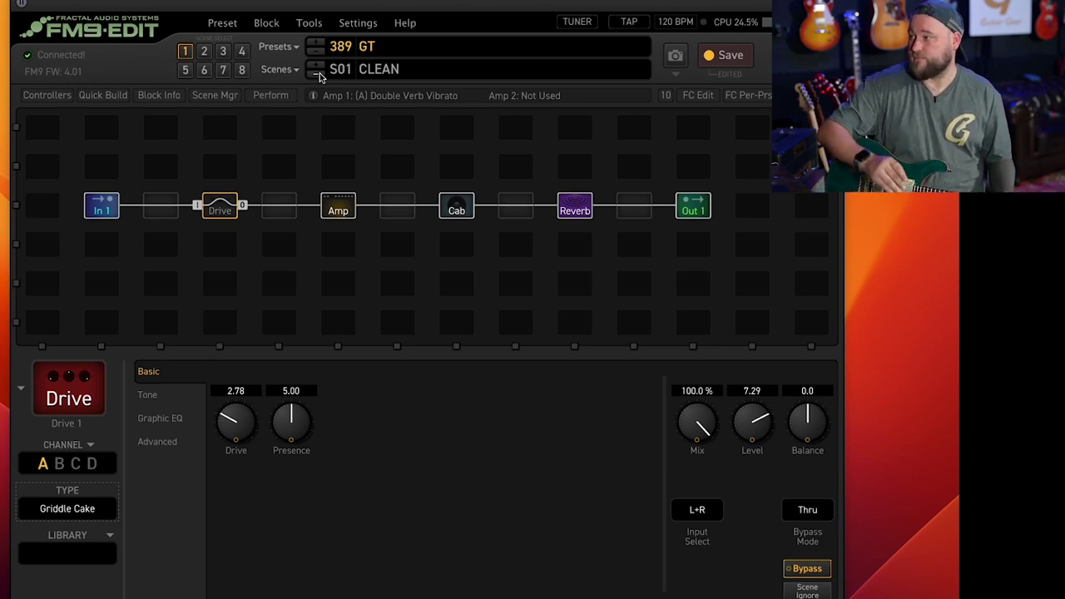
pyautogui.click(689, 211)
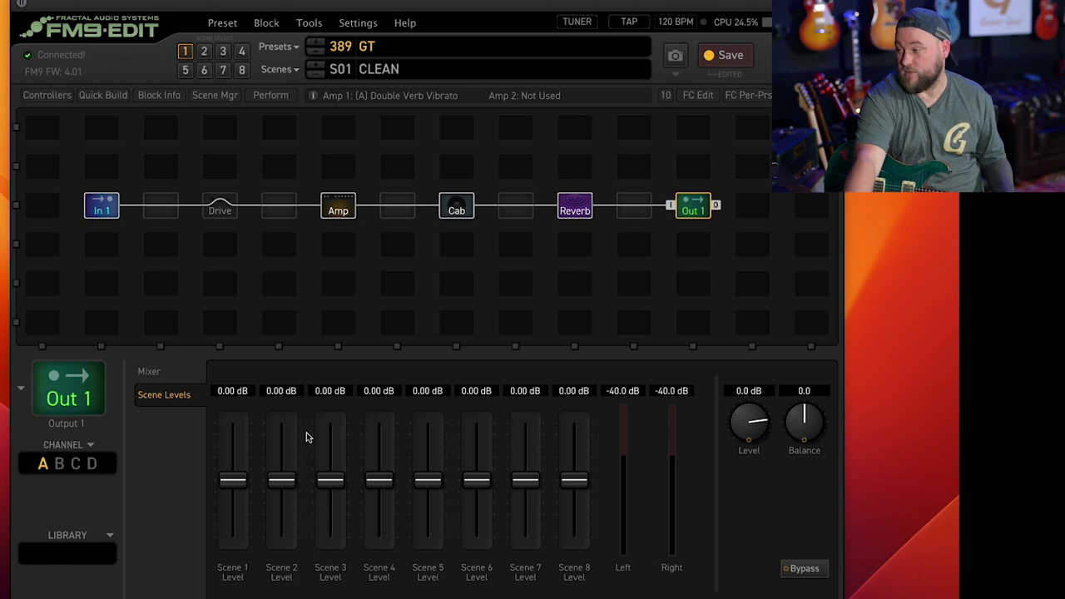
pyautogui.click(338, 204)
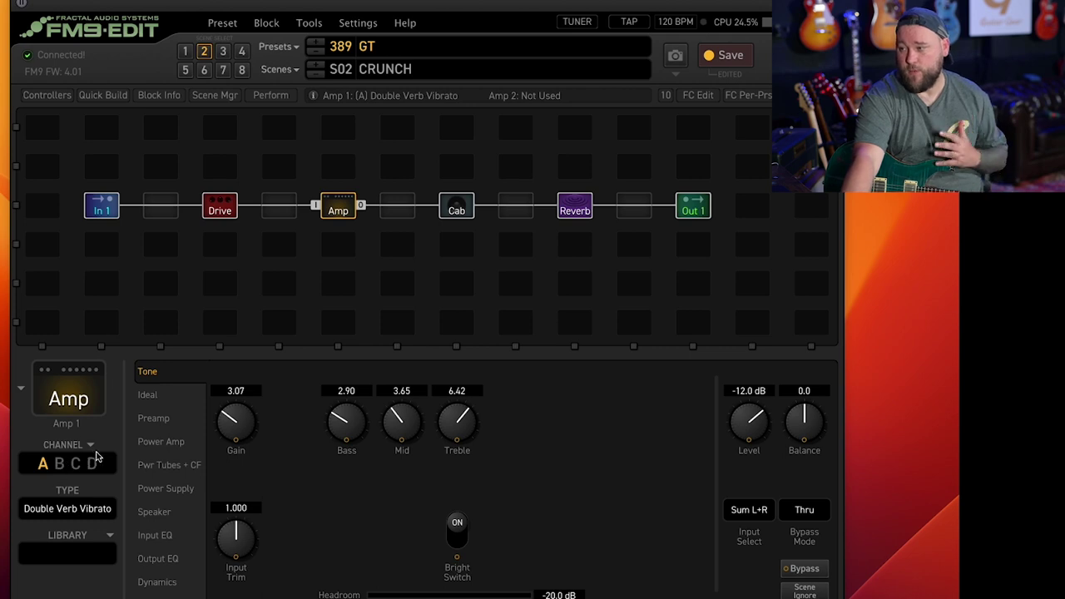
# Look over the Cab, Reverb and Drive settings, then return to the Amp
pyautogui.click(447, 214)
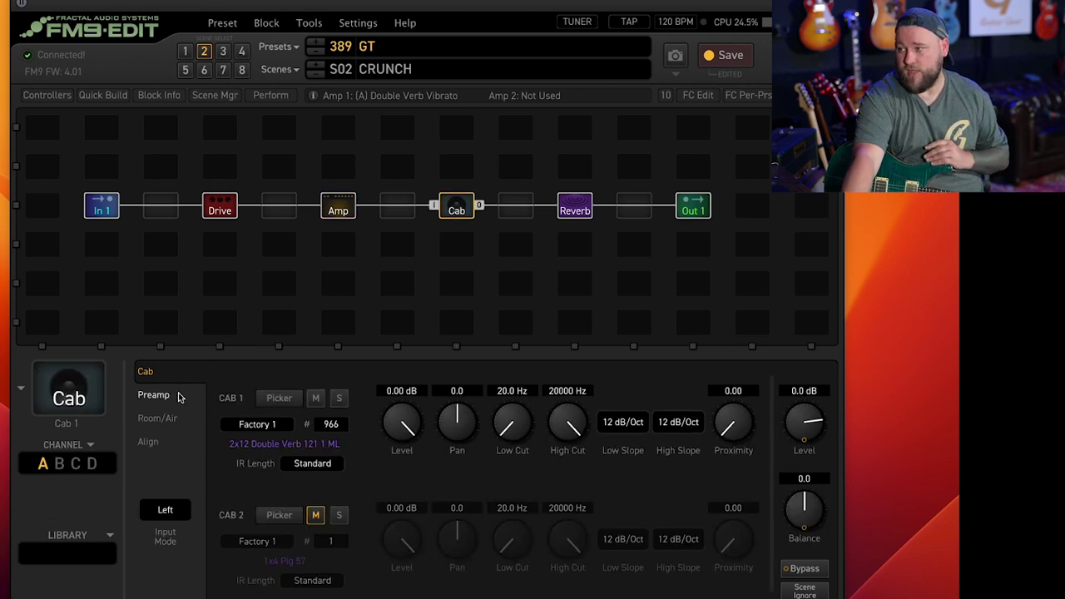
pyautogui.click(584, 213)
pyautogui.click(346, 206)
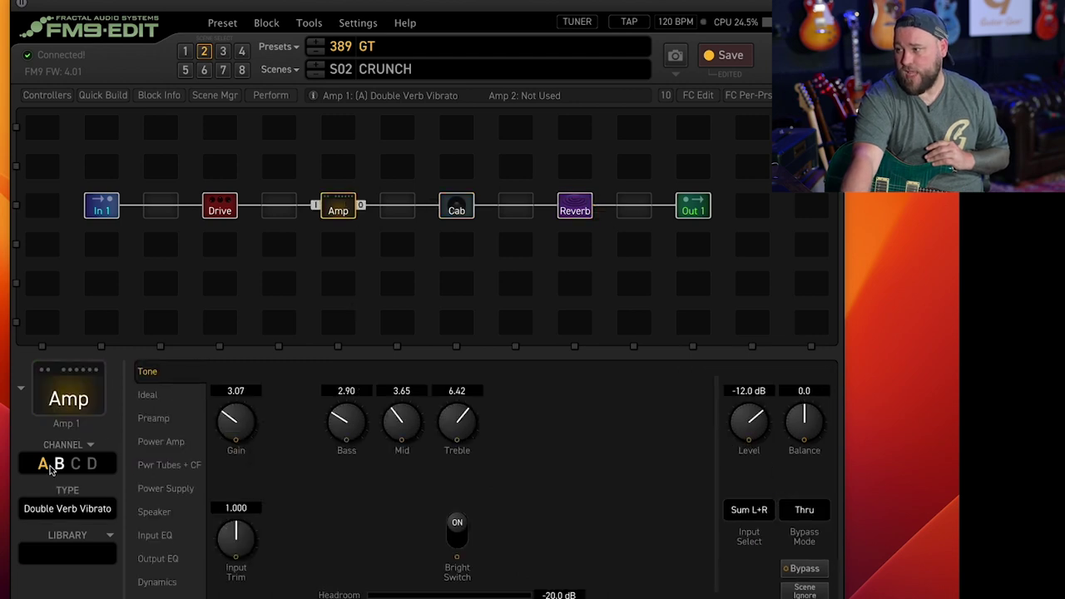
pyautogui.click(230, 213)
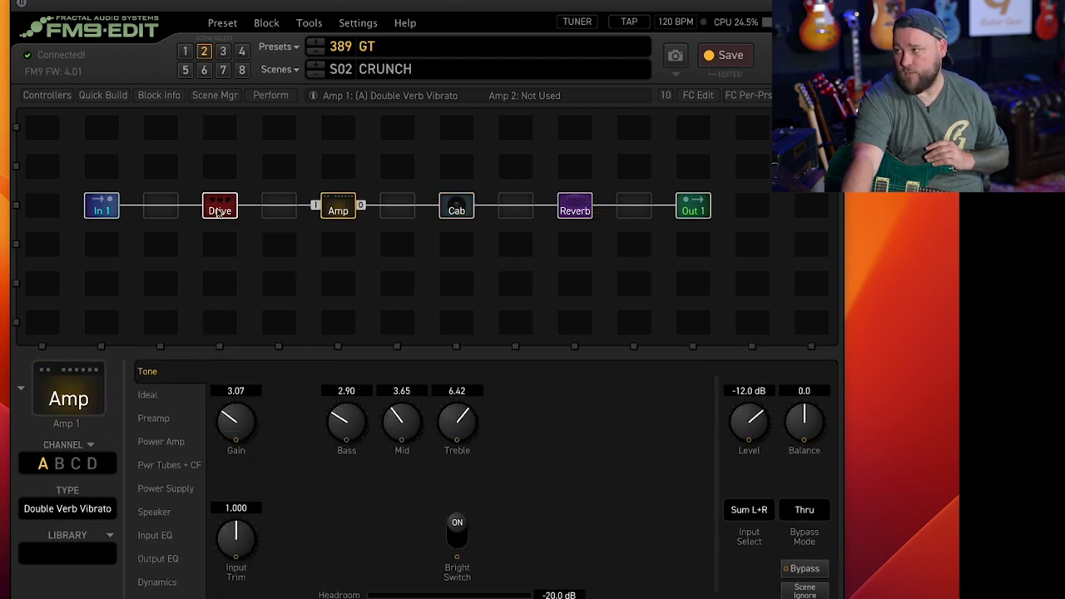
pyautogui.click(340, 215)
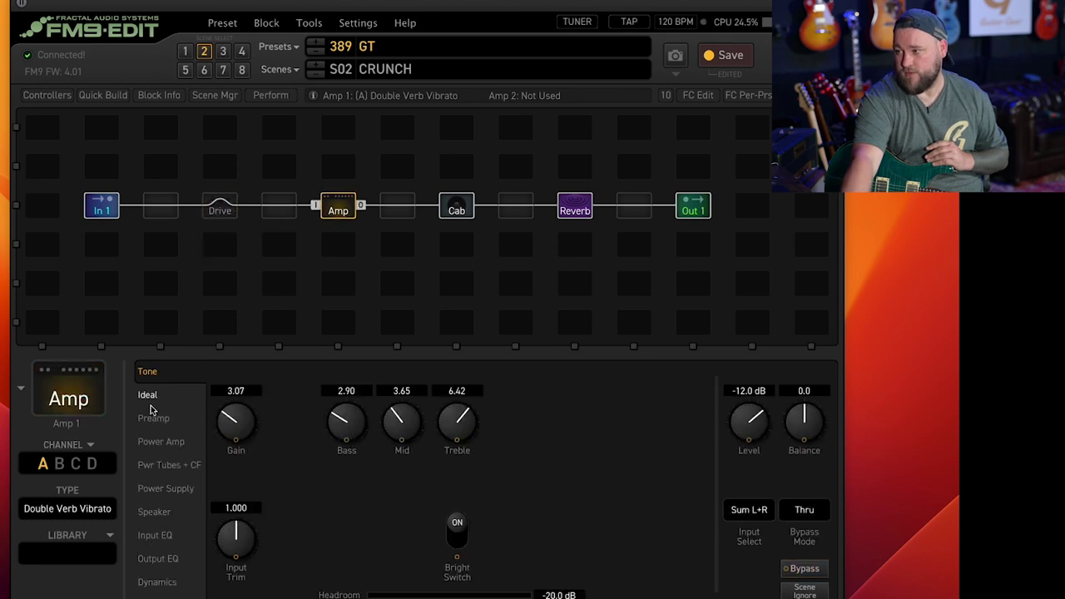
# Switch the CRUNCH amp to channel B with the Brit 800 model
pyautogui.click(61, 469)
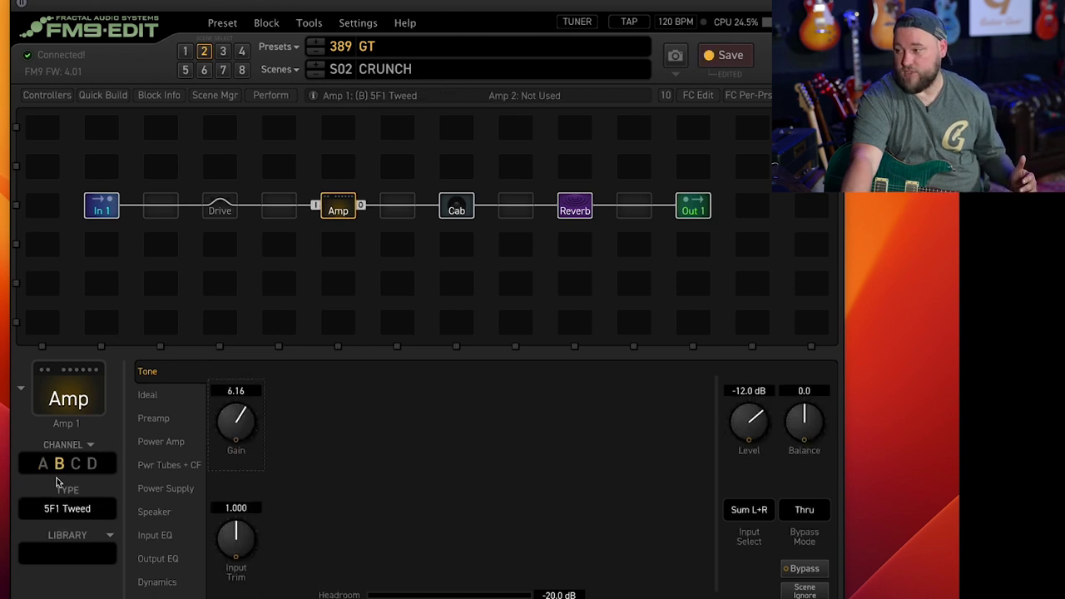
pyautogui.click(65, 508)
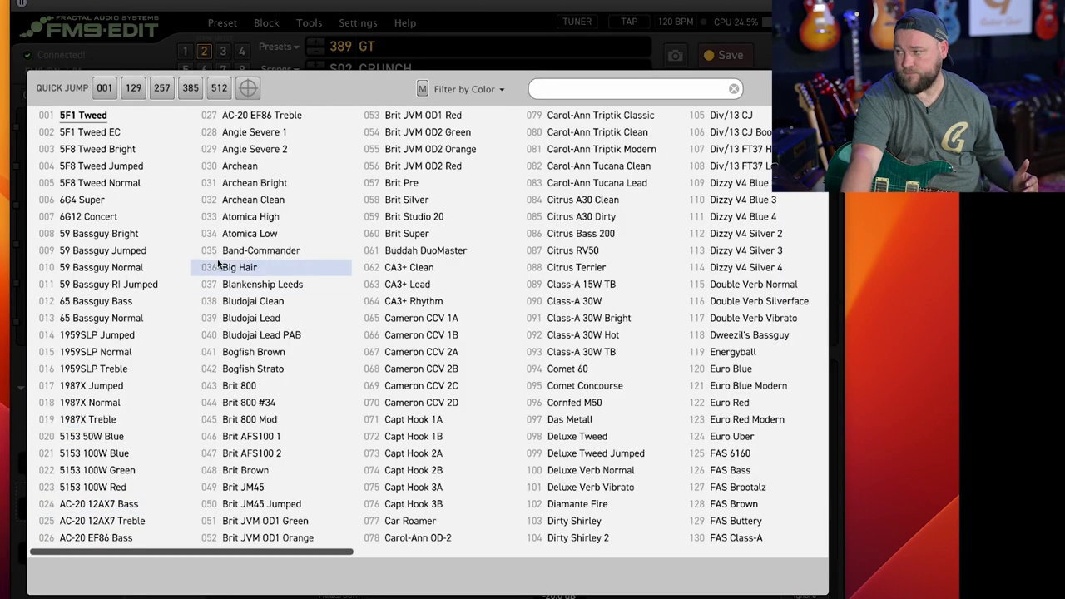
pyautogui.click(241, 387)
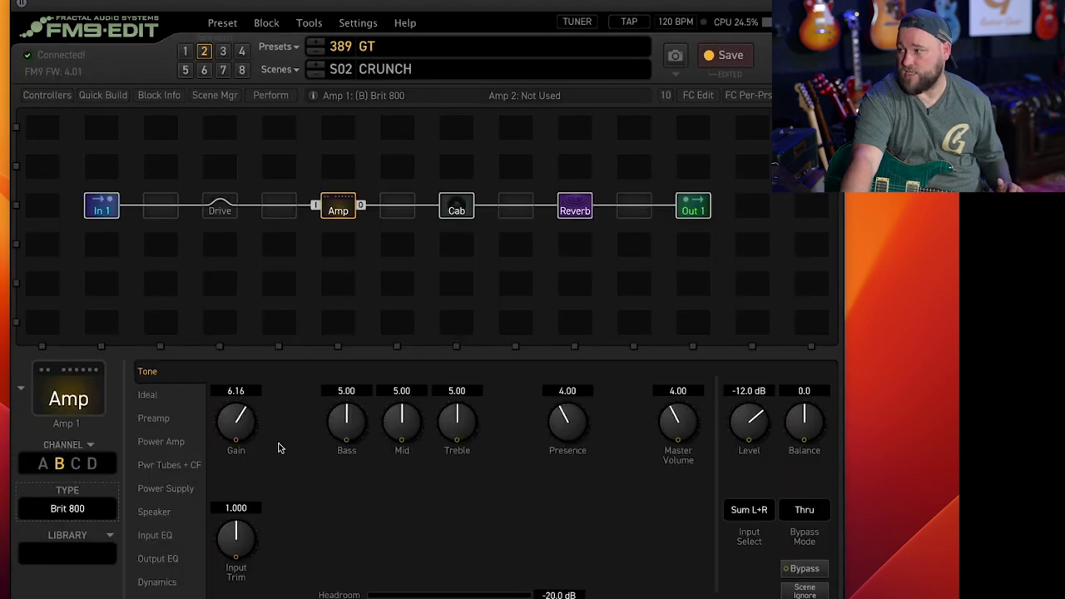
# Set bass 5.97, mid 5.87, treble 6.48, gain 4.28, and save the preset
pyautogui.moveTo(350, 424); pyautogui.dragTo(365, 390)
pyautogui.moveTo(402, 420); pyautogui.dragTo(404, 389)
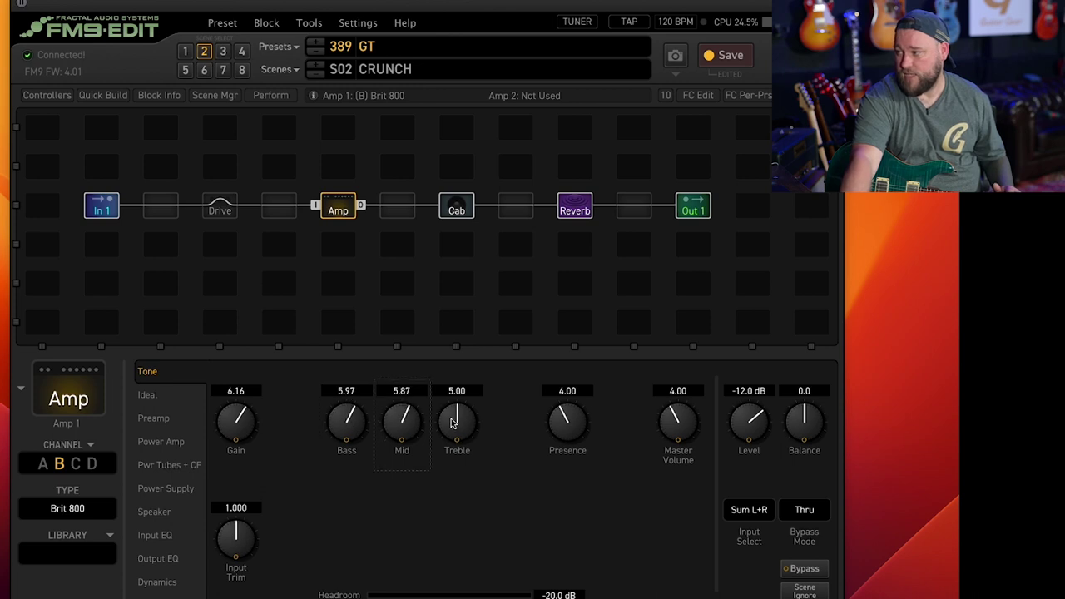
pyautogui.moveTo(457, 427); pyautogui.dragTo(449, 359)
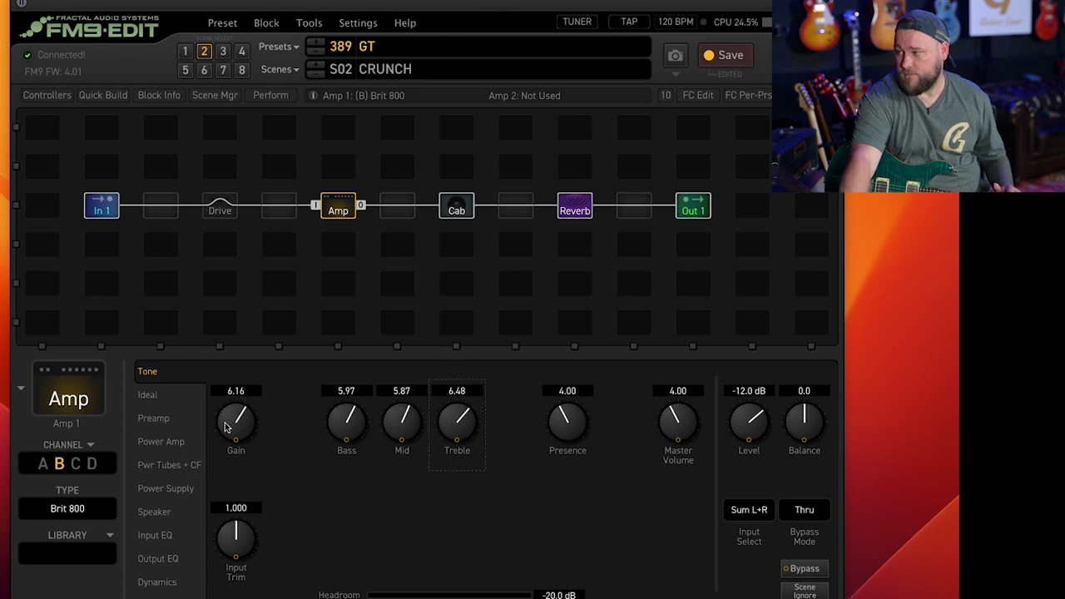
pyautogui.click(234, 424)
pyautogui.moveTo(234, 424); pyautogui.dragTo(243, 498)
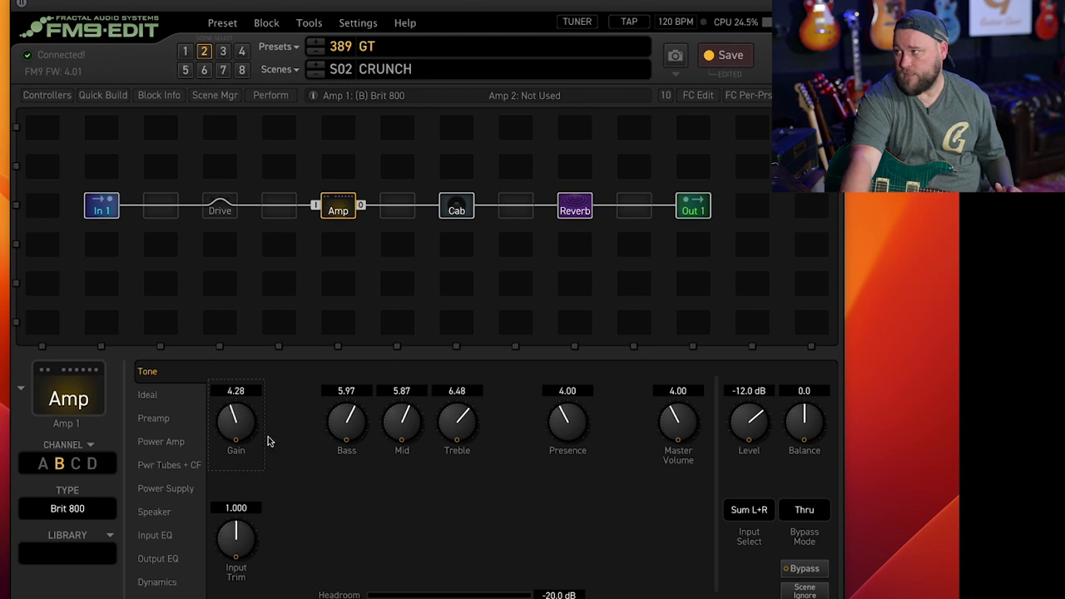
pyautogui.click(727, 55)
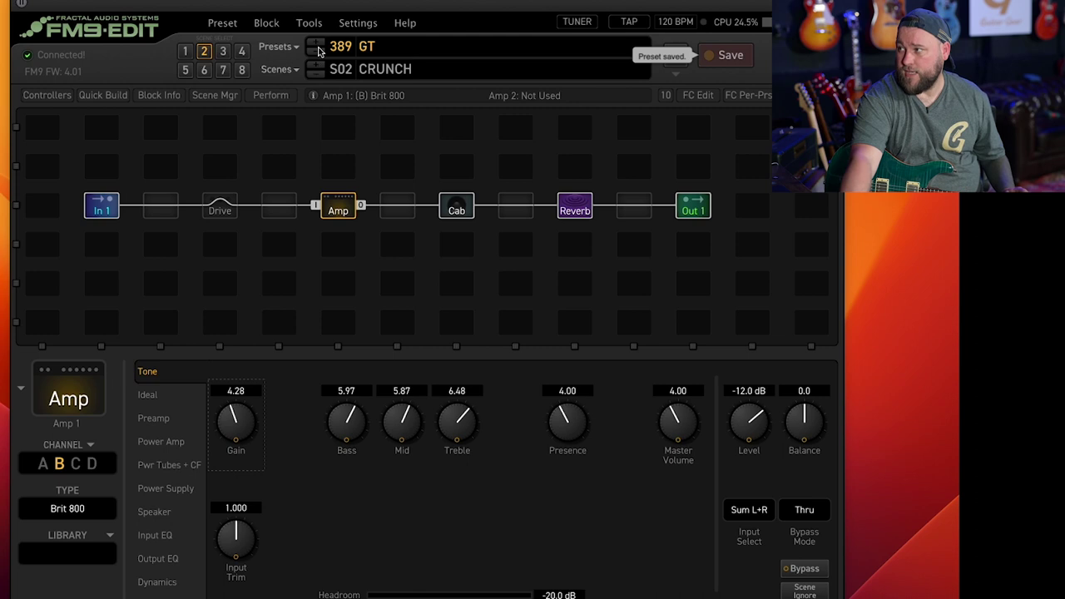
# In the CRUNCH scene, drop Reverb 1's mix to 5.2%
pyautogui.click(318, 77)
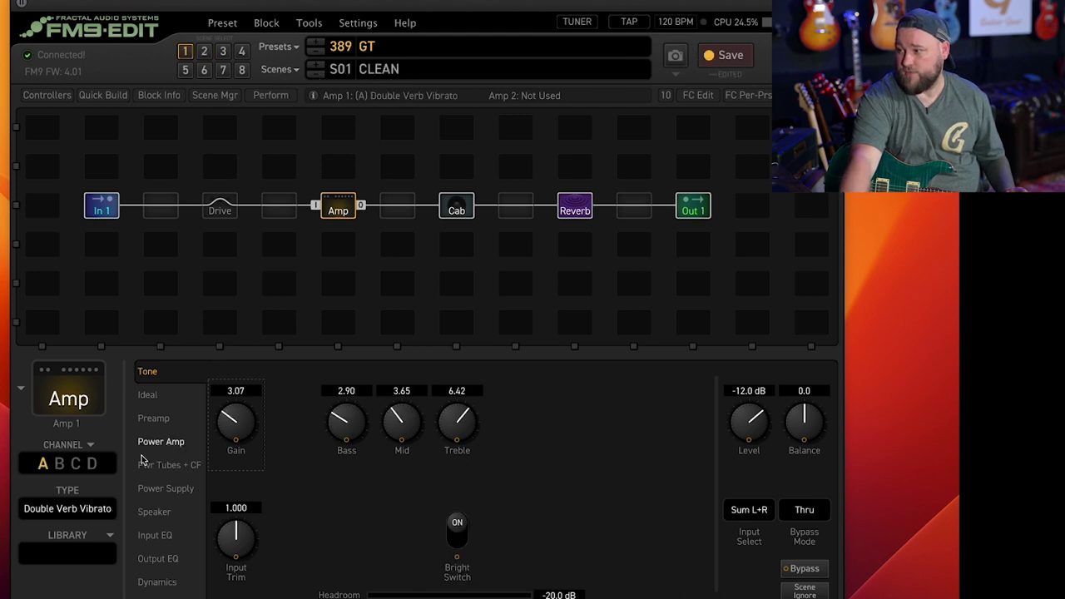
pyautogui.click(315, 66)
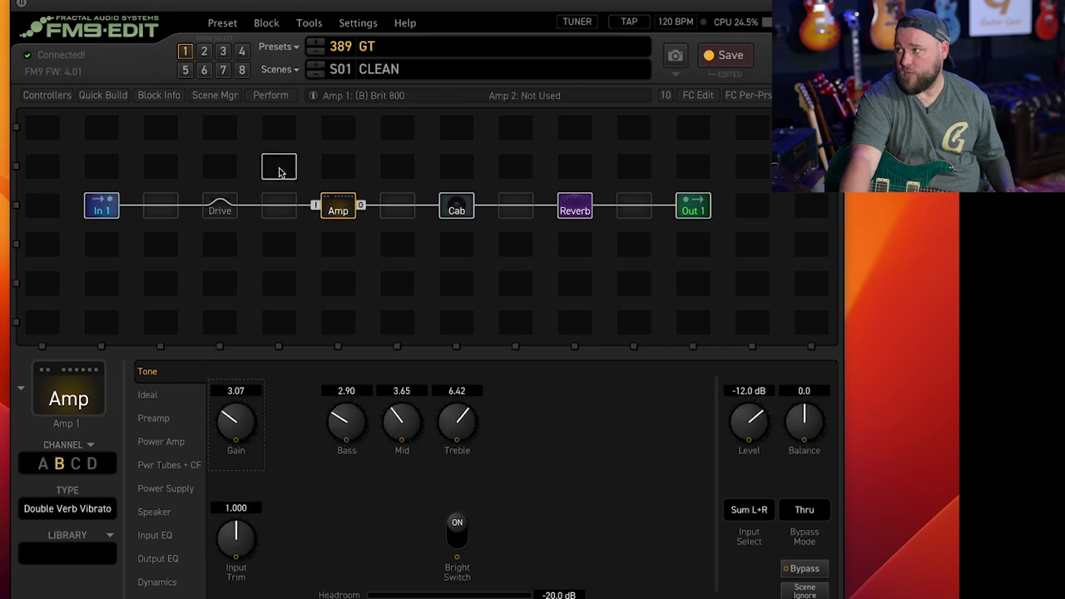
pyautogui.click(573, 207)
pyautogui.moveTo(689, 410); pyautogui.dragTo(691, 430)
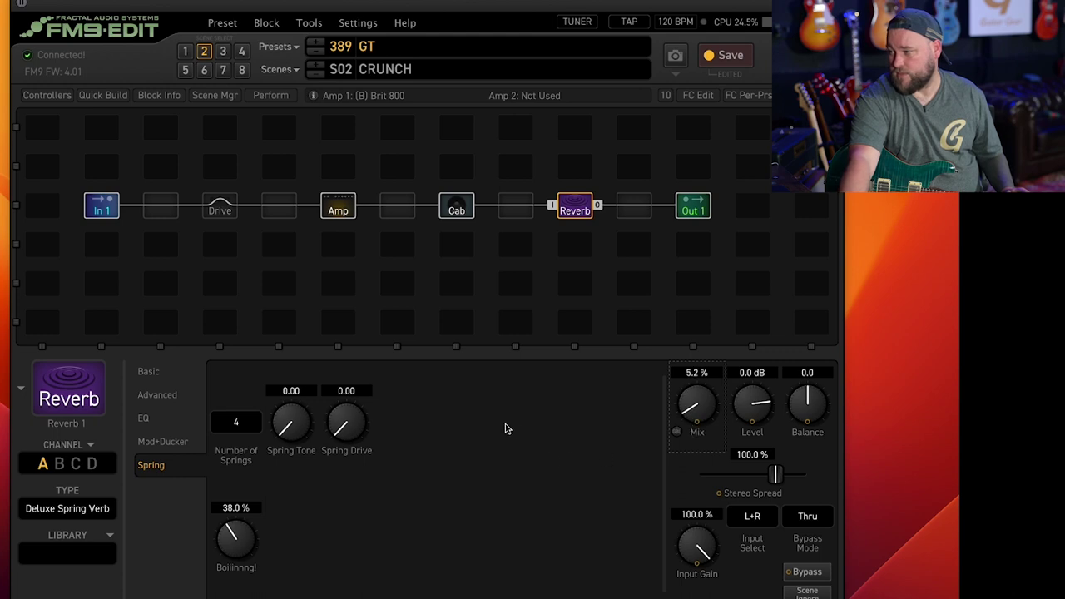
pyautogui.click(330, 218)
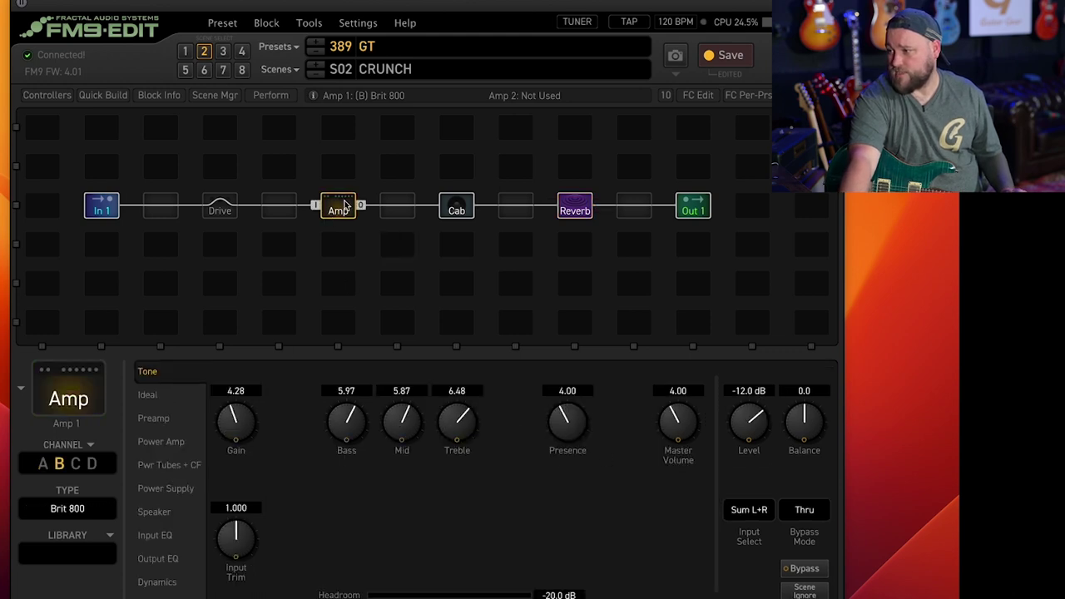
pyautogui.click(459, 211)
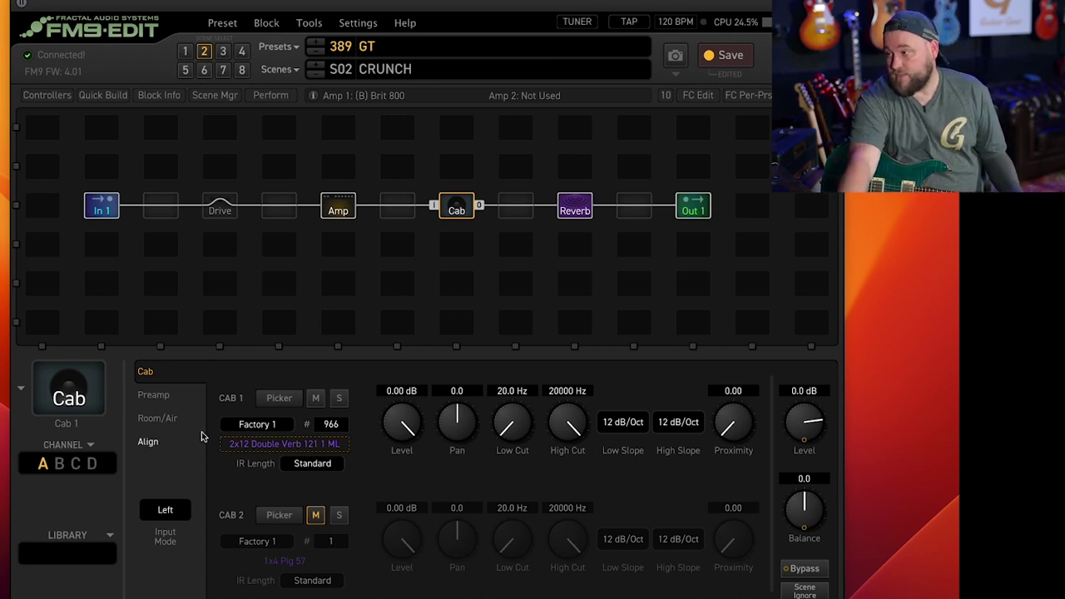
# Put the cab on channel B and search the IR picker to load 4x12 BASKETWEAVE TV MIX
pyautogui.click(61, 463)
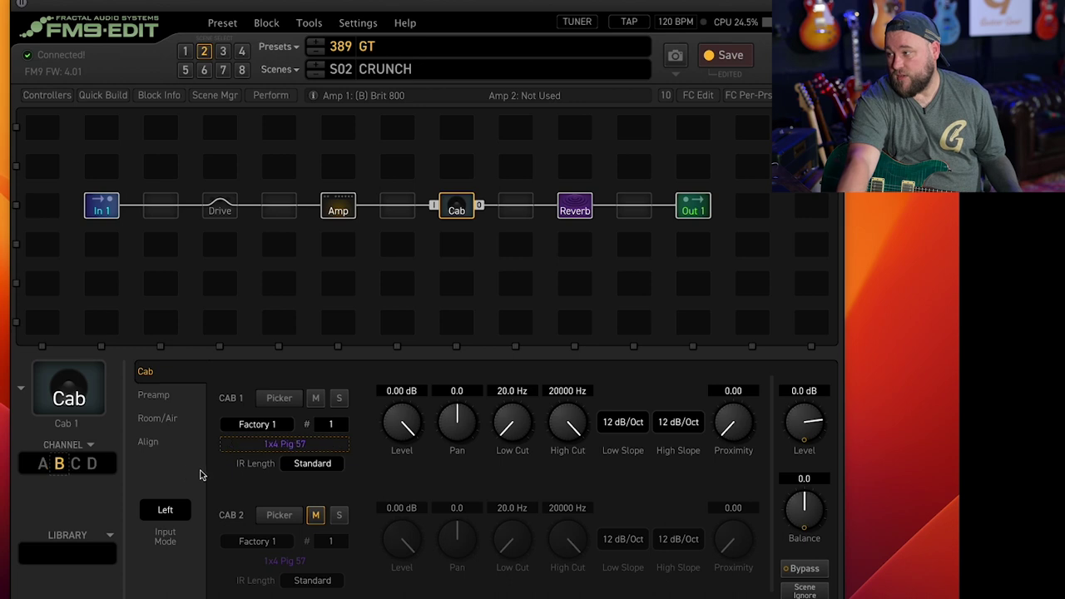
pyautogui.click(279, 399)
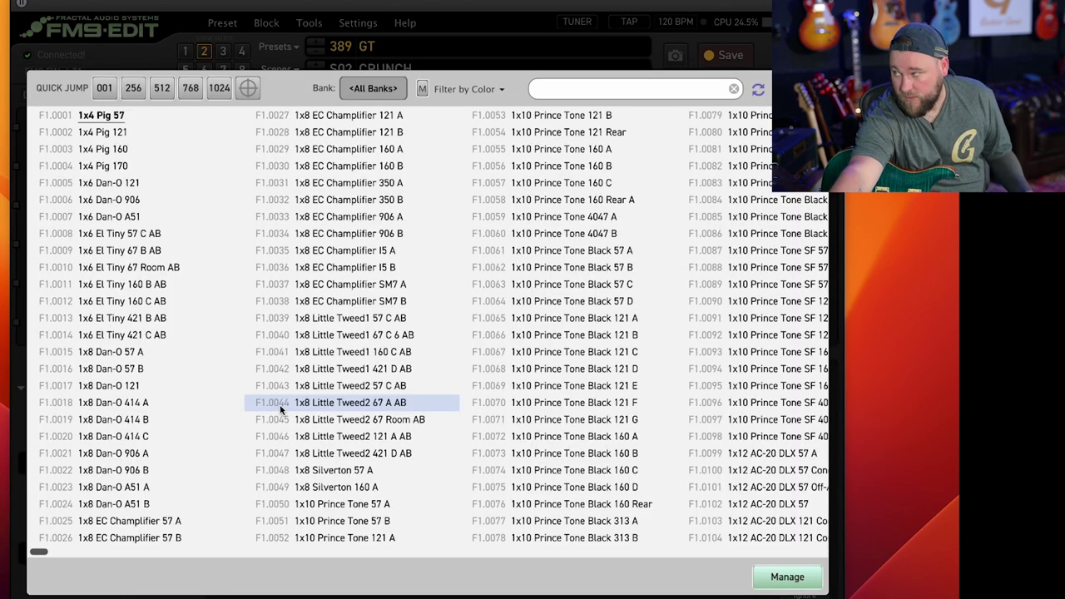
pyautogui.click(550, 90)
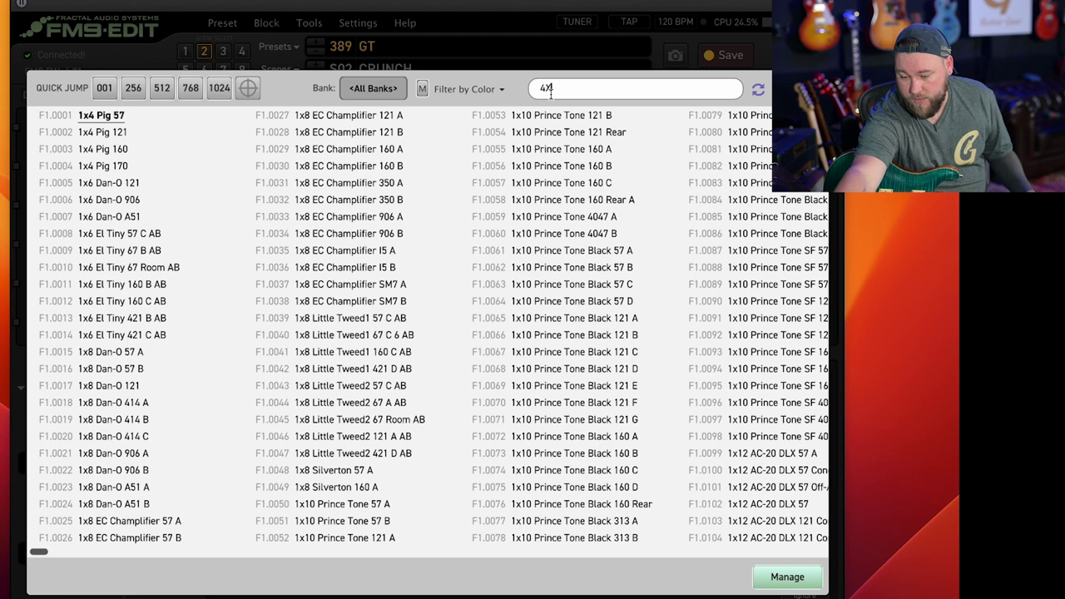
pyautogui.write('4X12')
pyautogui.press('Return')
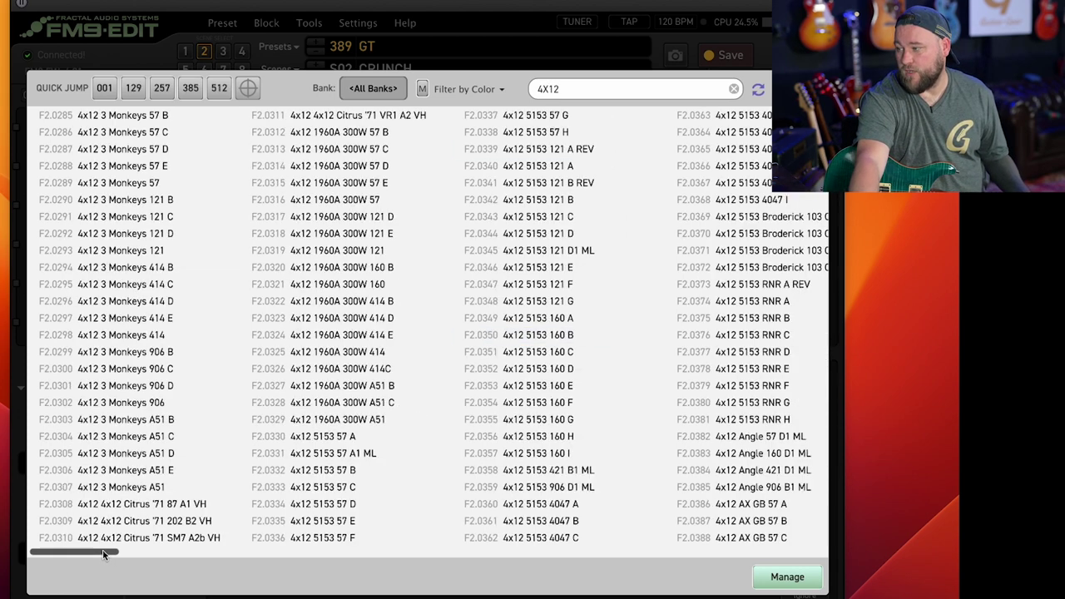
pyautogui.moveTo(104, 555); pyautogui.dragTo(420, 555)
pyautogui.hscroll(-10, 499, 333)
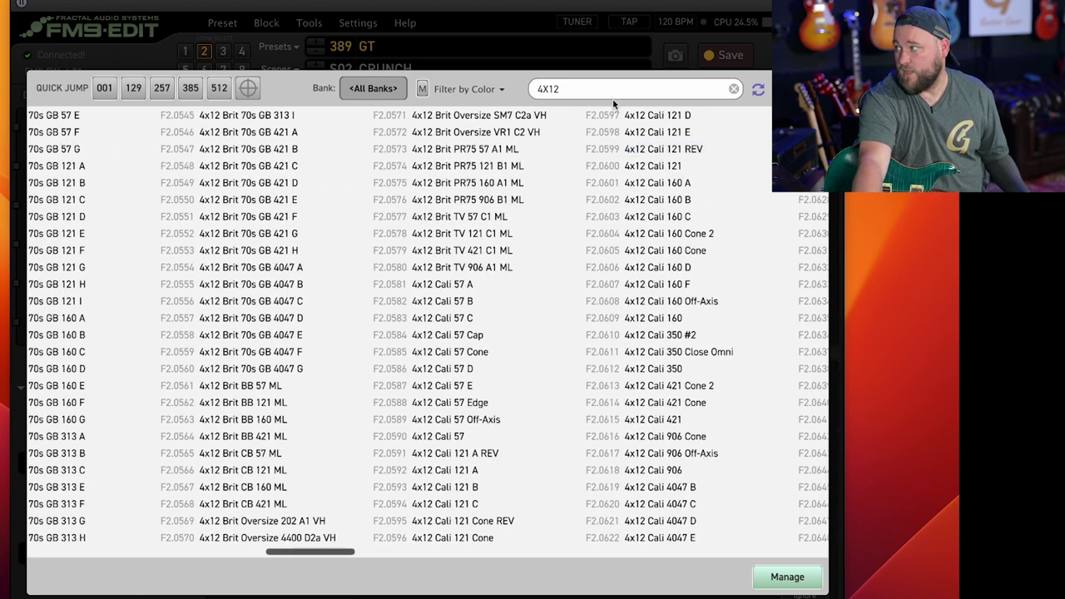
pyautogui.click(618, 87)
pyautogui.write('BASK')
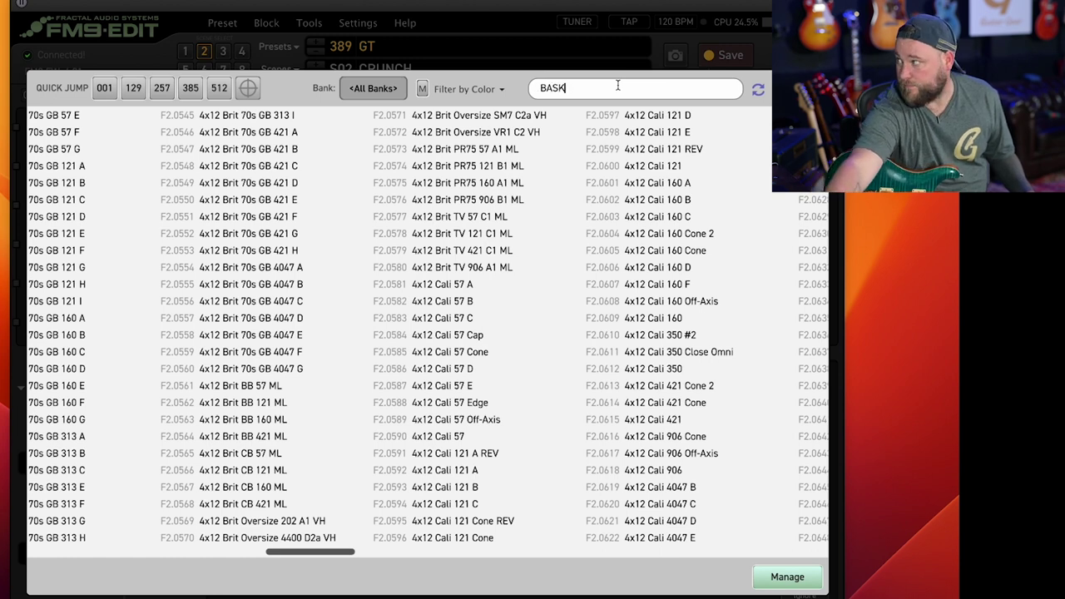
pyautogui.press('Return')
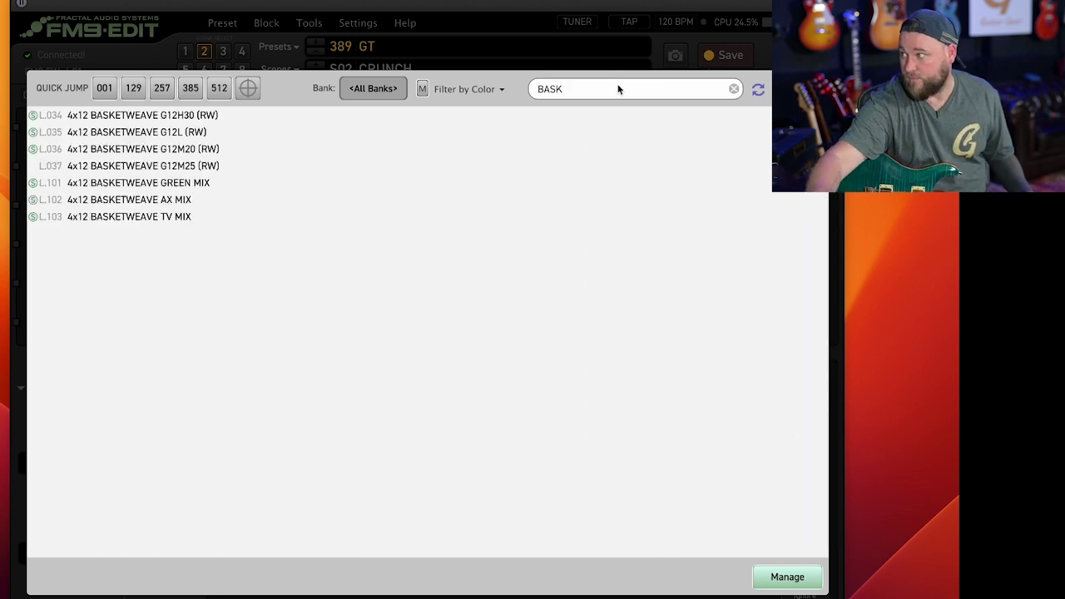
pyautogui.doubleClick(119, 218)
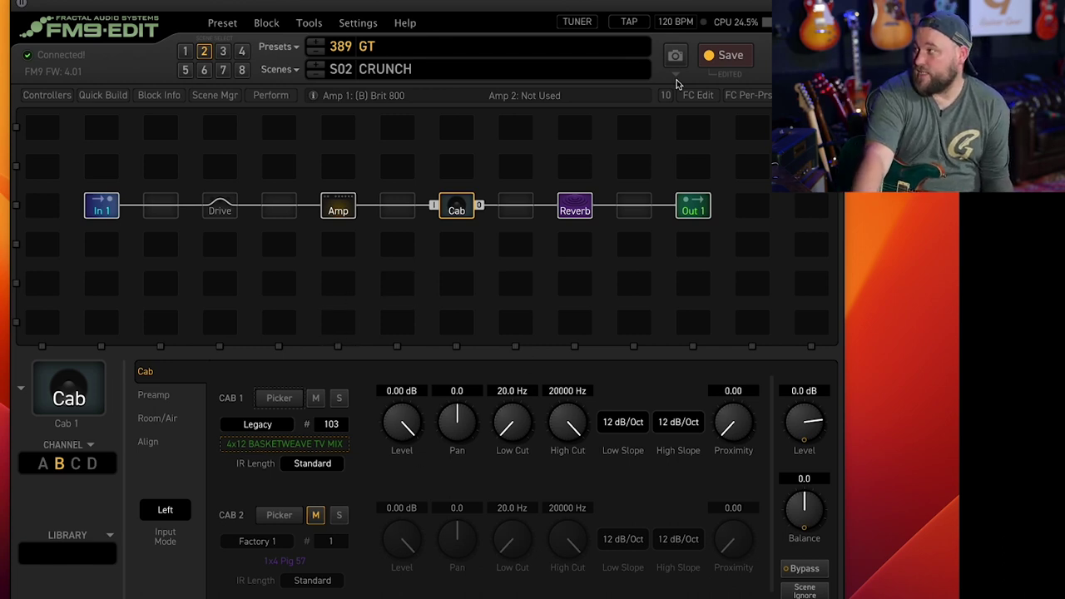
# Save the preset and compare the CLEAN and CRUNCH scenes by ear
pyautogui.click(722, 55)
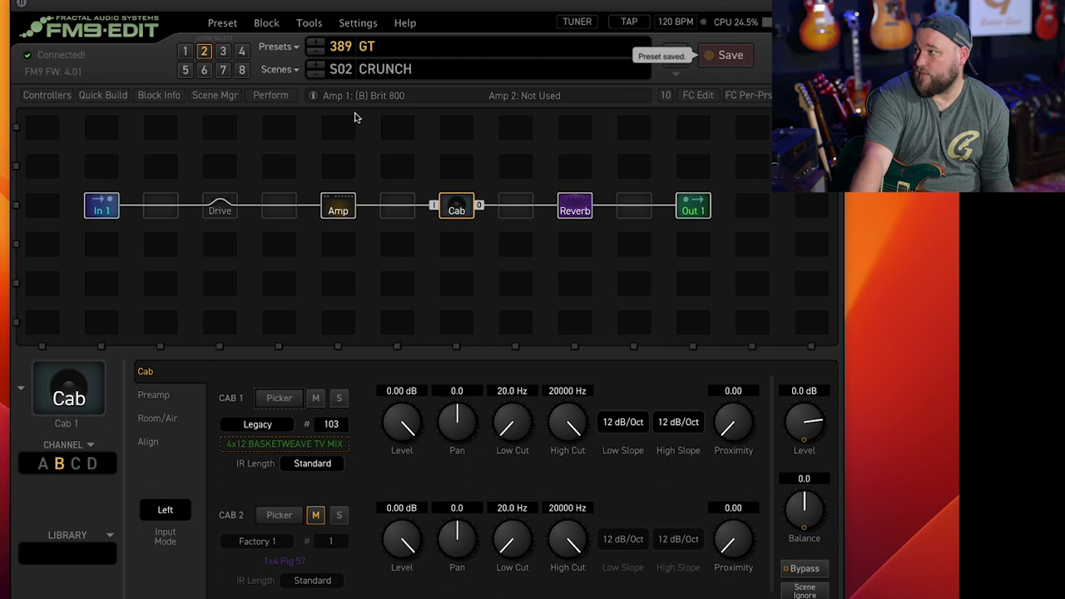
pyautogui.click(316, 76)
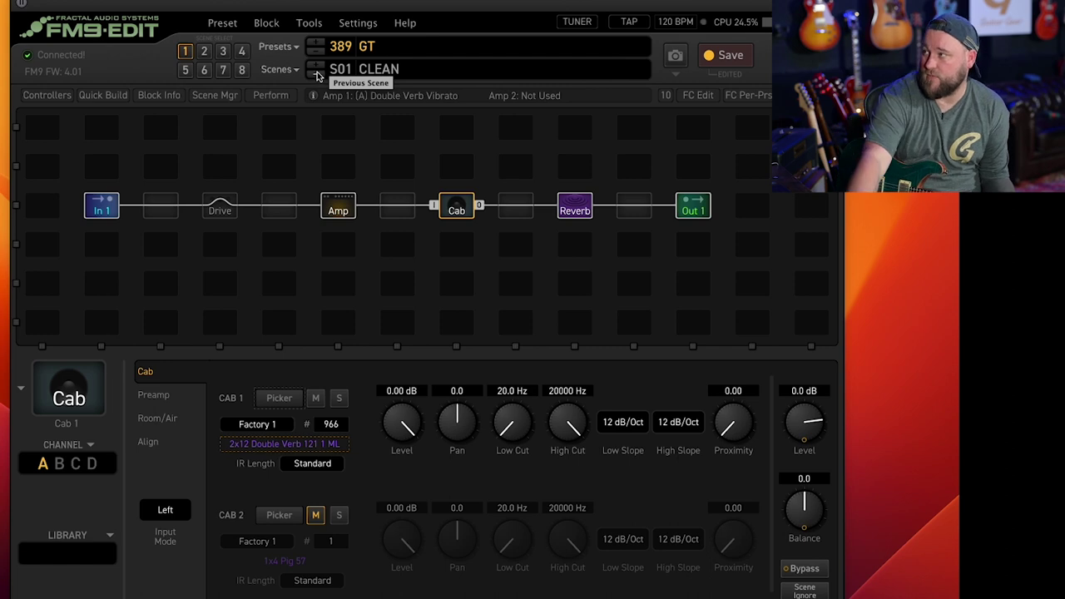
pyautogui.click(317, 68)
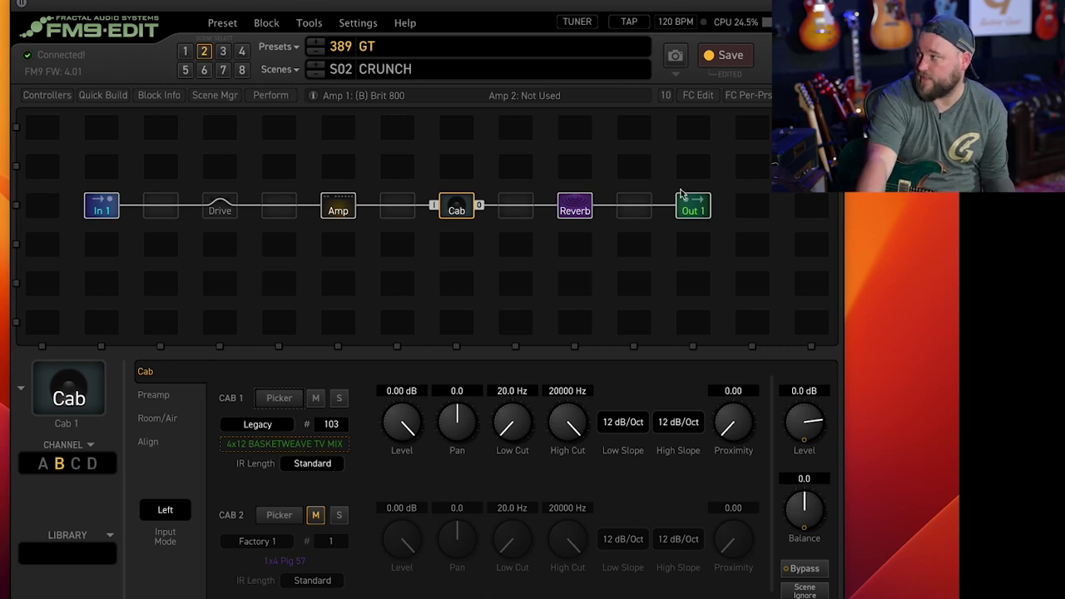
# Set the Out 1 scene levels to -2.82 dB for Scene 1 and 2.82 dB for Scene 2, with CLEAN active
pyautogui.click(696, 210)
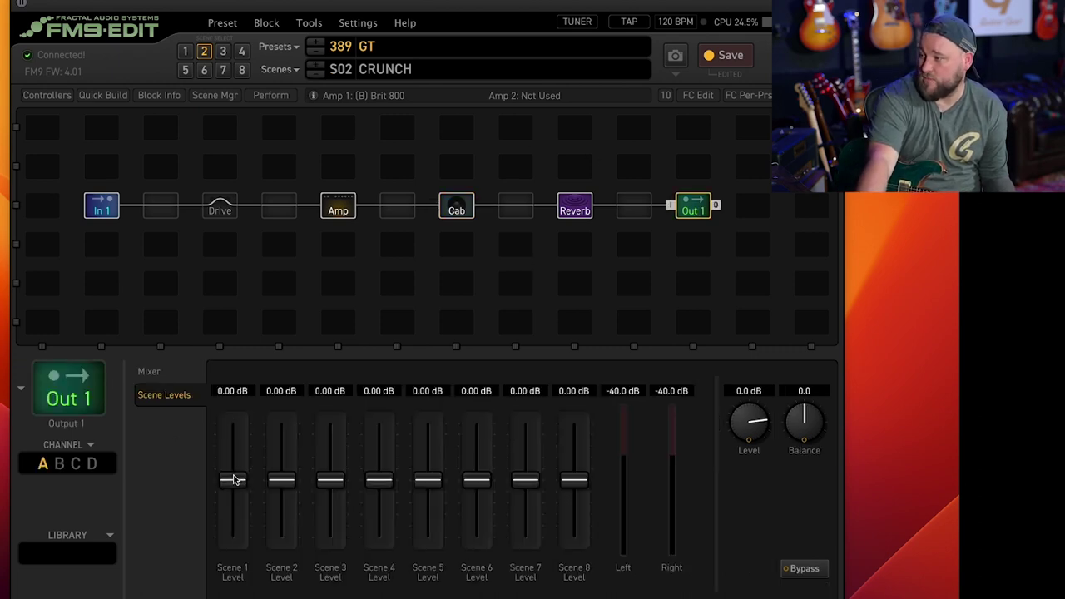
pyautogui.moveTo(234, 481); pyautogui.dragTo(271, 474)
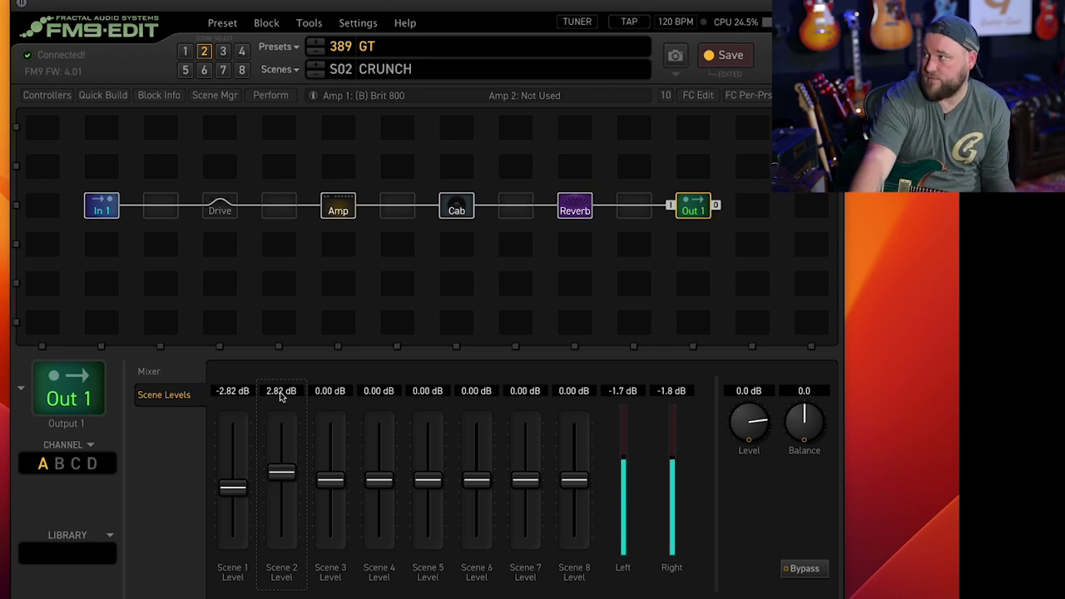
pyautogui.click(315, 74)
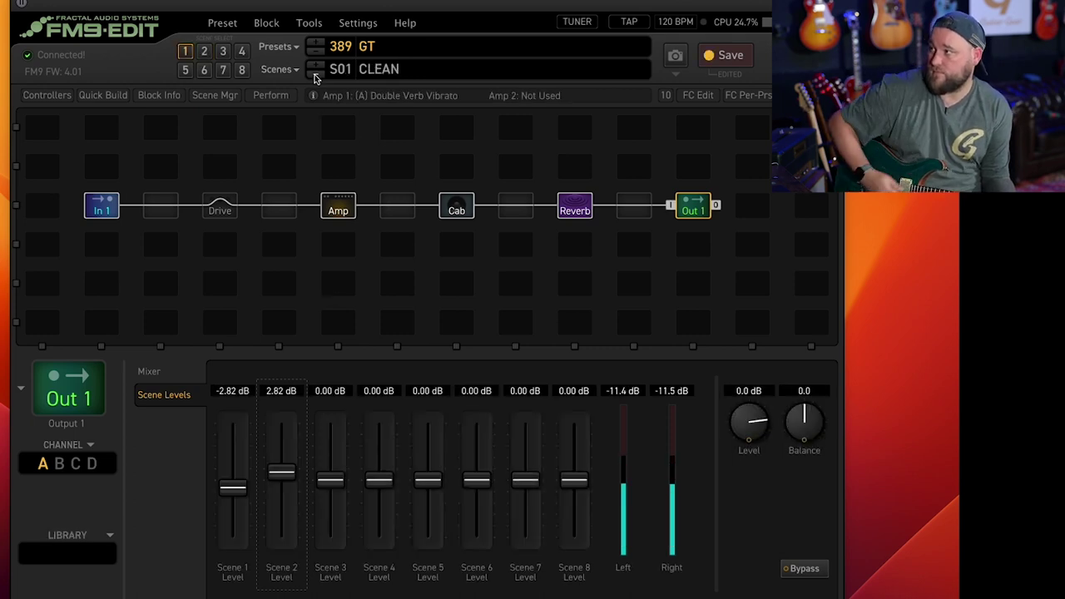